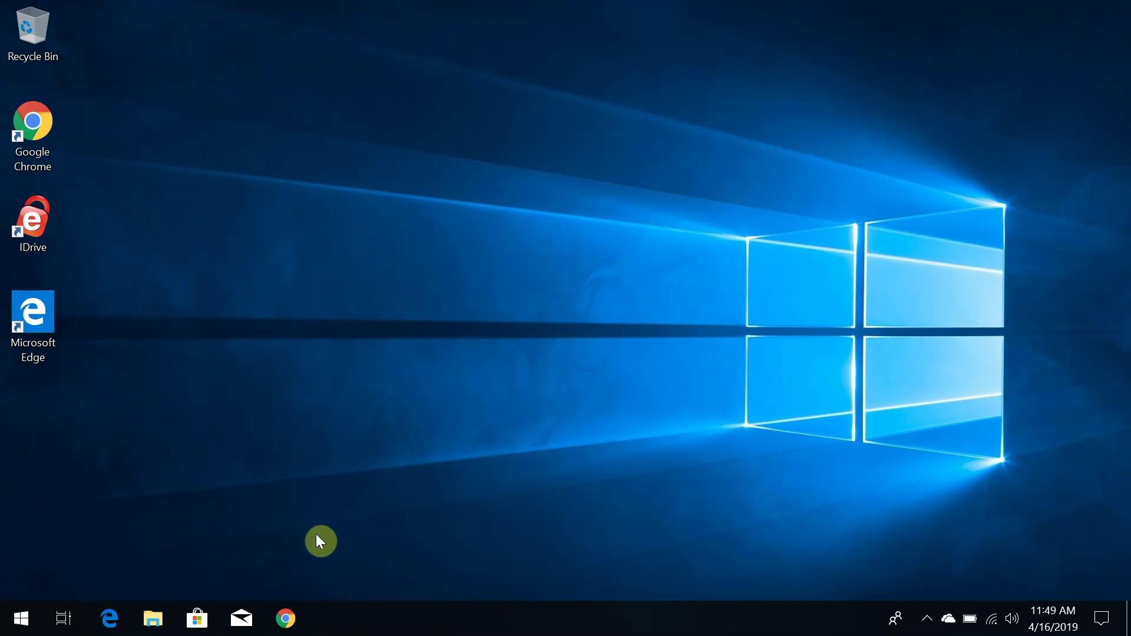
Open Google Chrome and go to the New York Times website at nytimes.com.
click(282, 629)
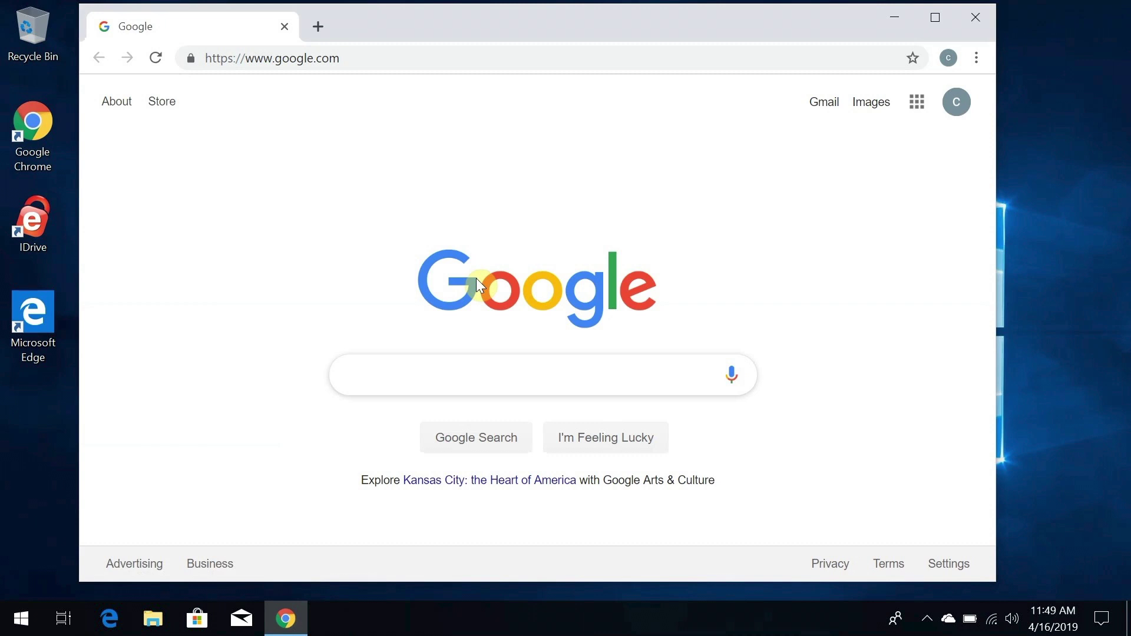
key(F5)
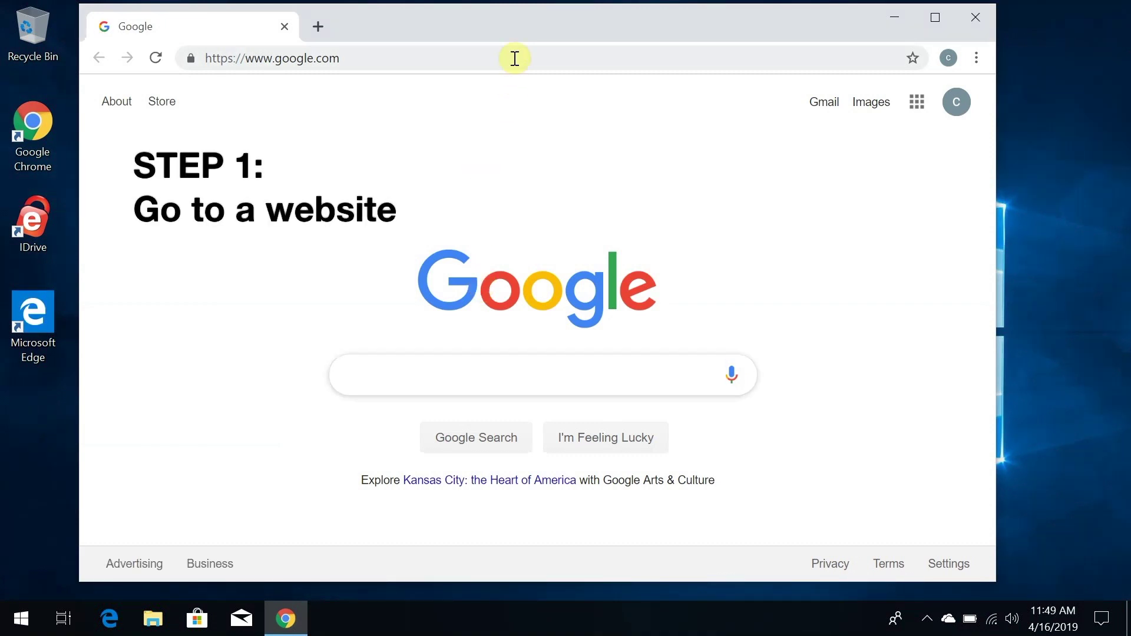
click(514, 59)
text(nytimes)
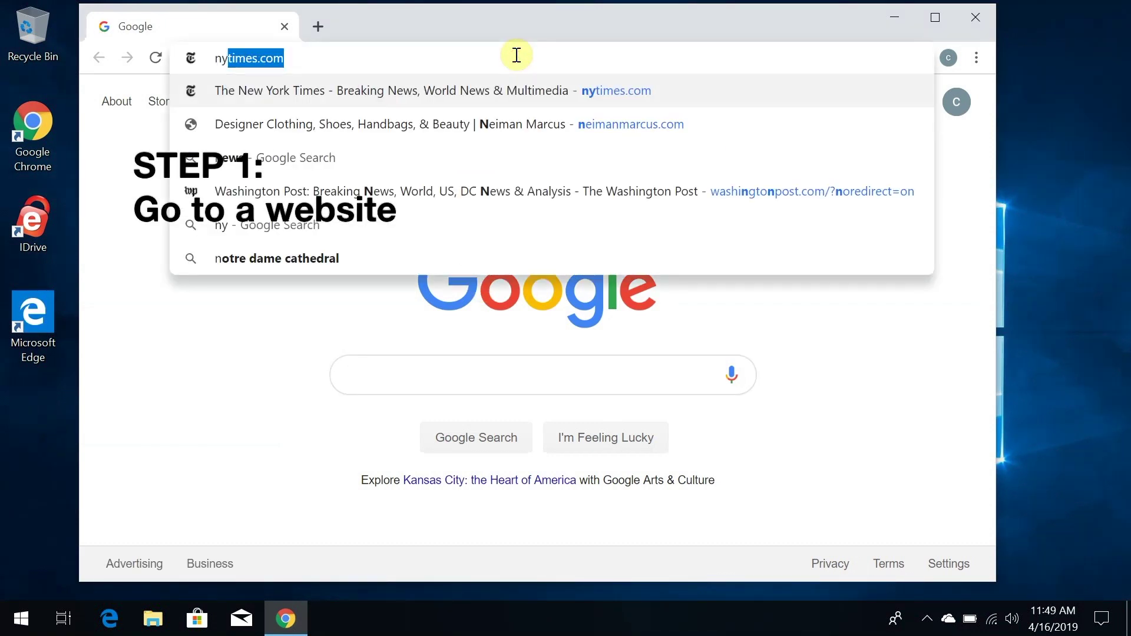
key(Return)
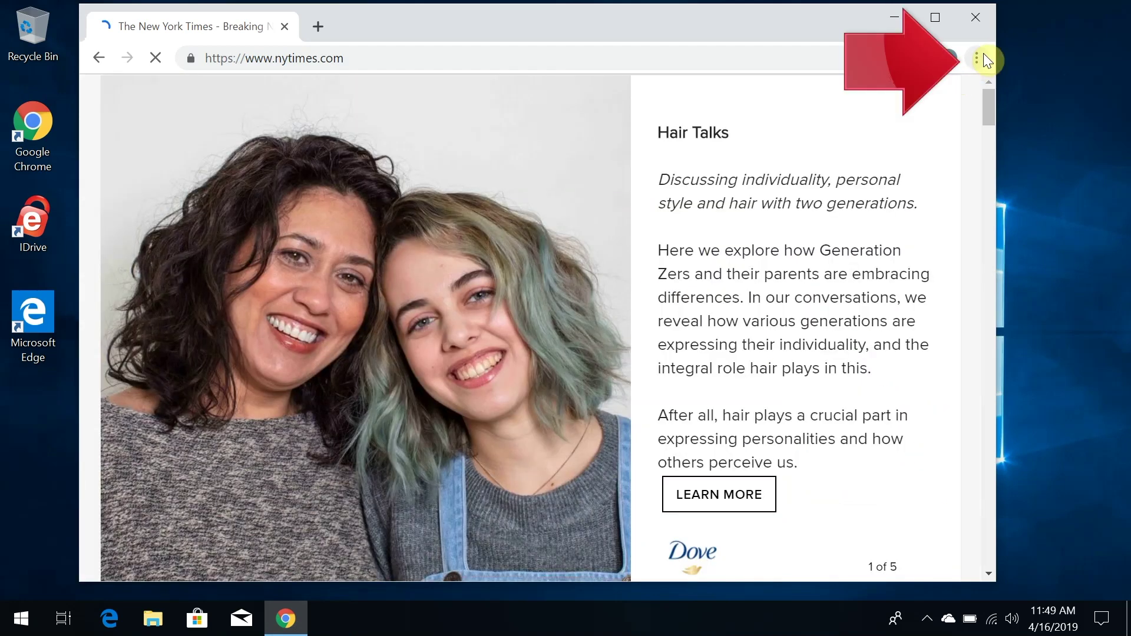
Turn on the display of the bookmarks bar below the address field.
click(984, 54)
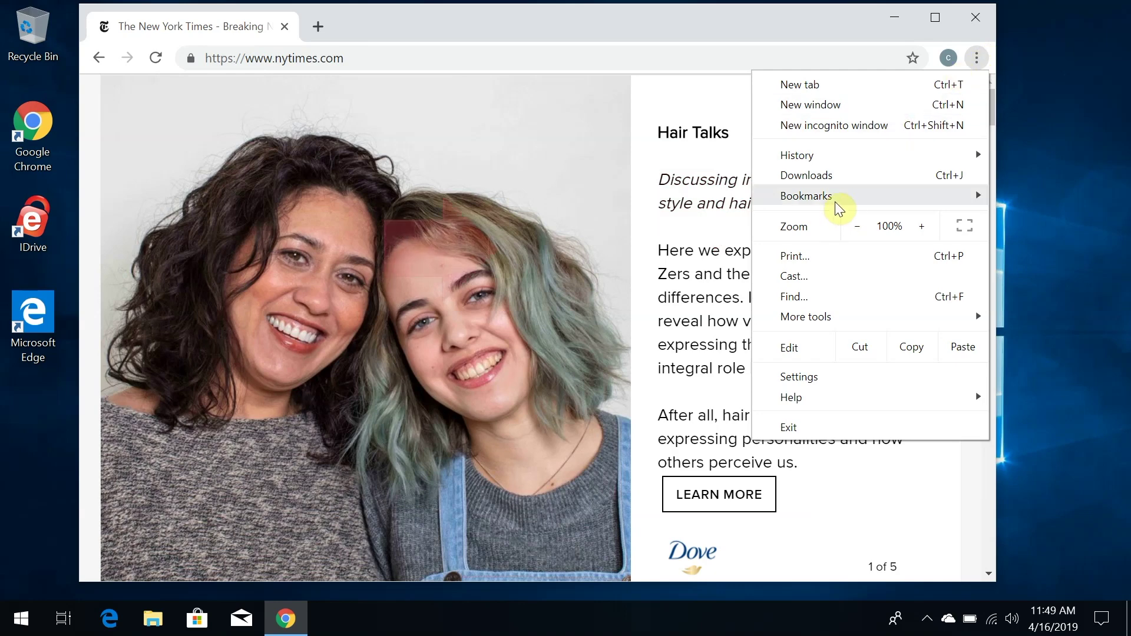
mouse_move(840, 209)
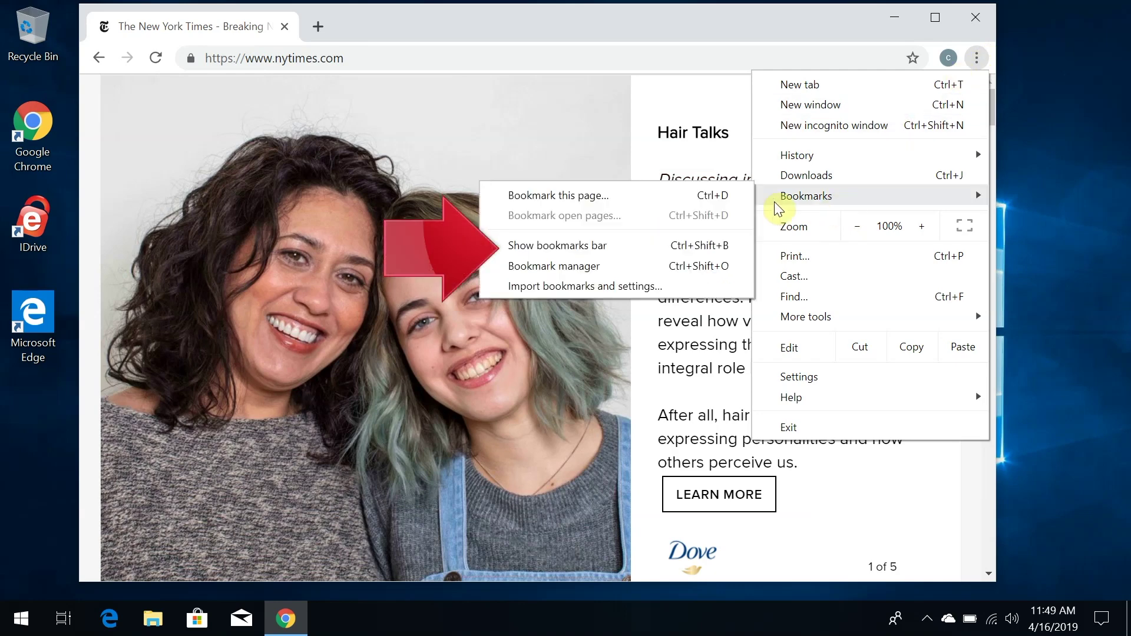
click(647, 247)
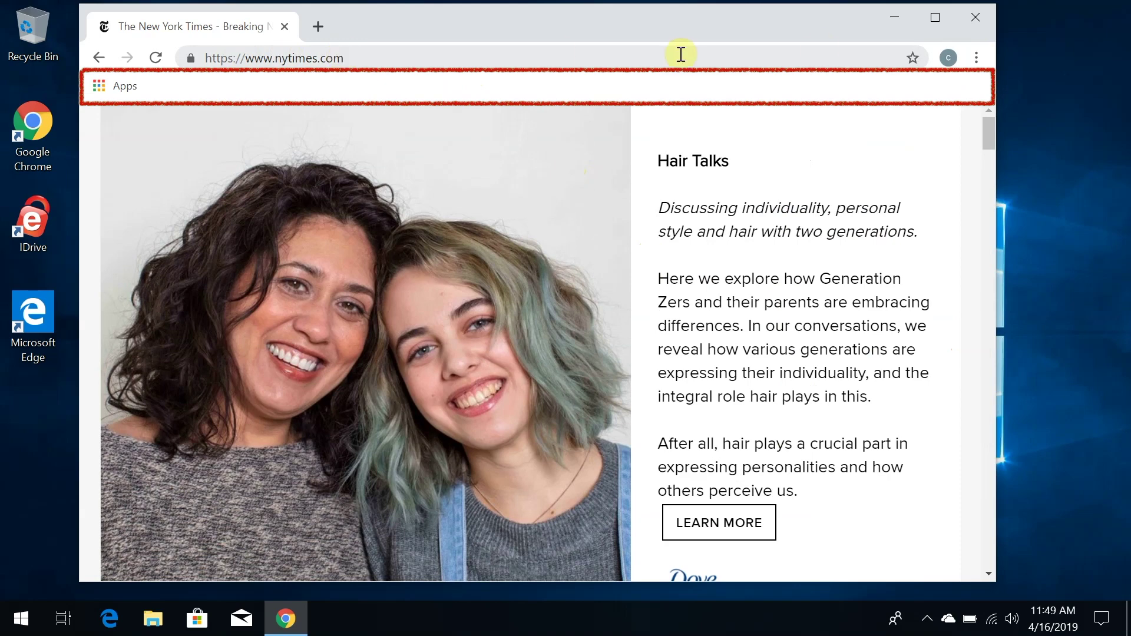
Bookmark the open New York Times page in the Bookmarks bar folder, keeping its suggested name.
click(976, 57)
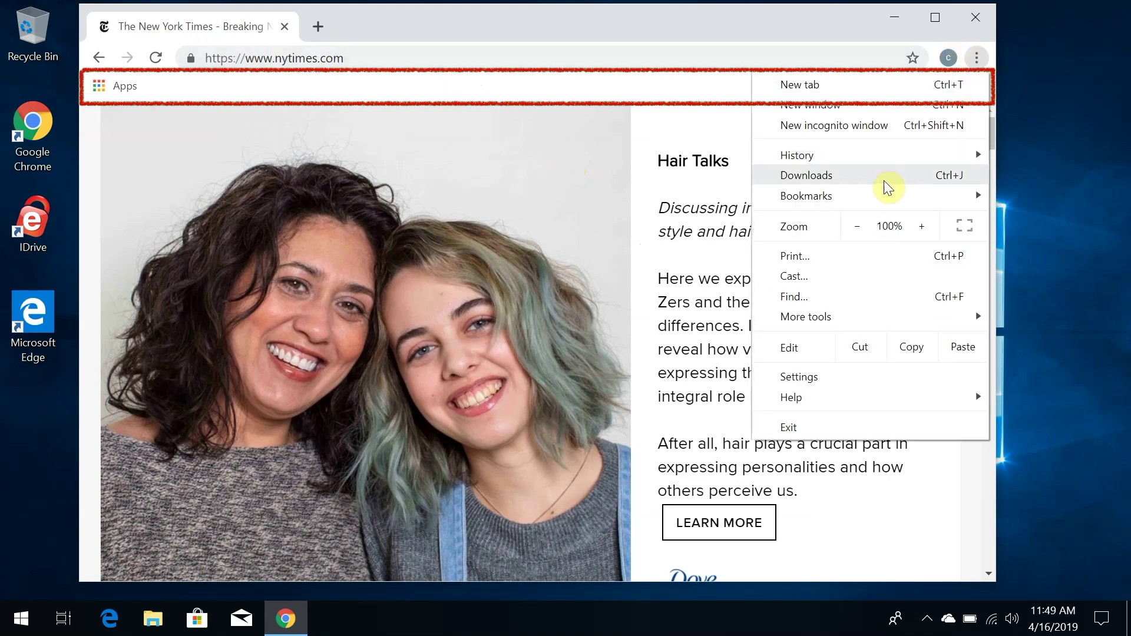
mouse_move(888, 194)
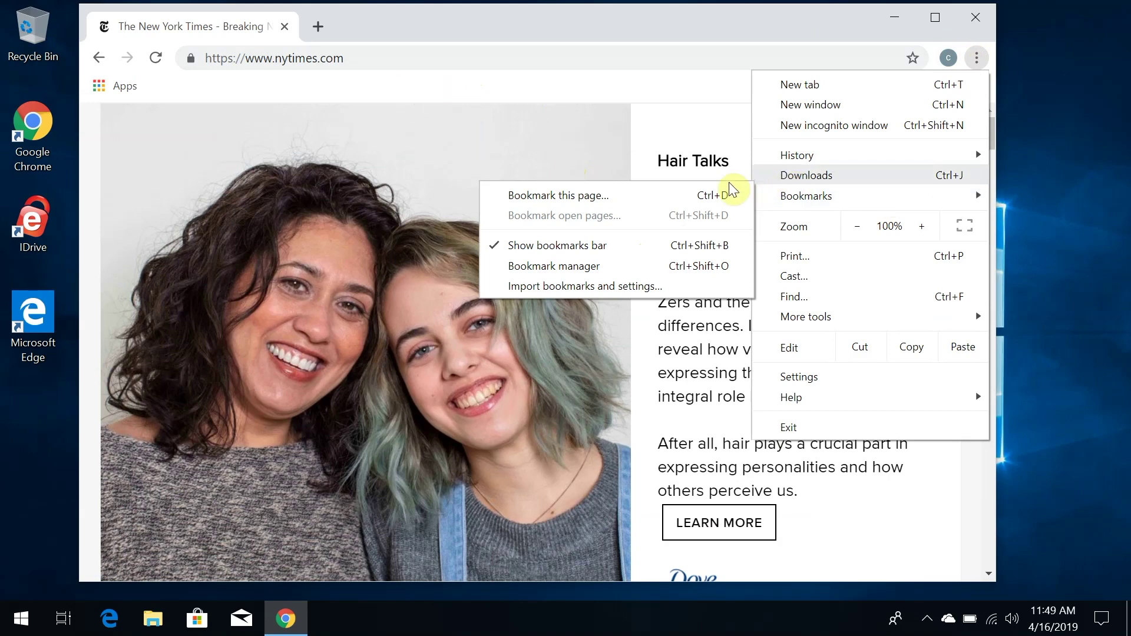
click(691, 190)
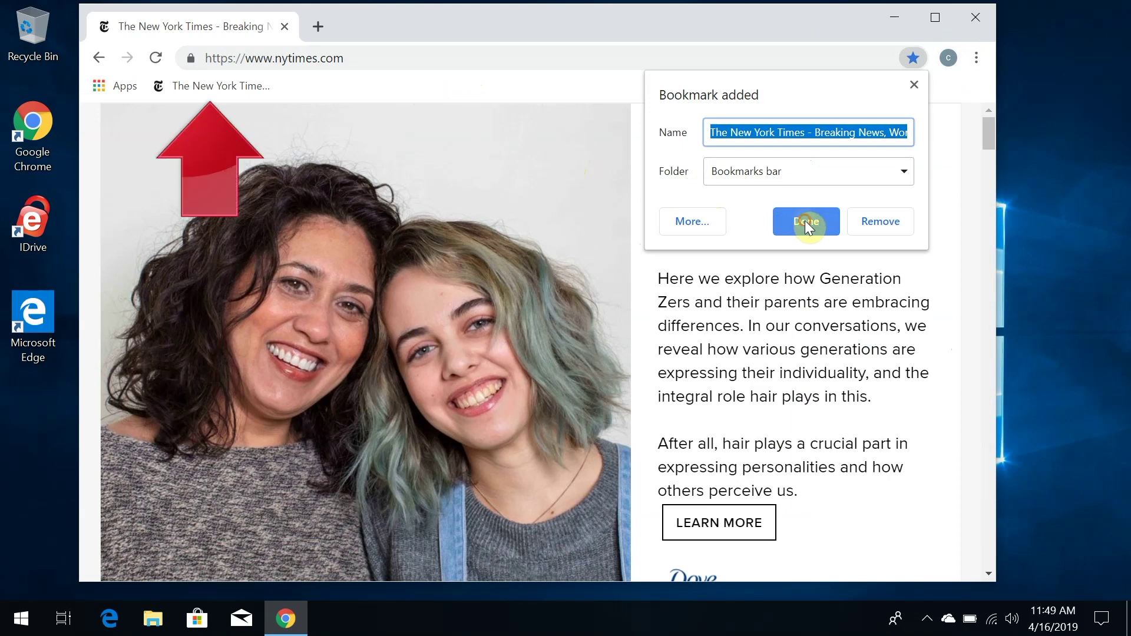
click(805, 221)
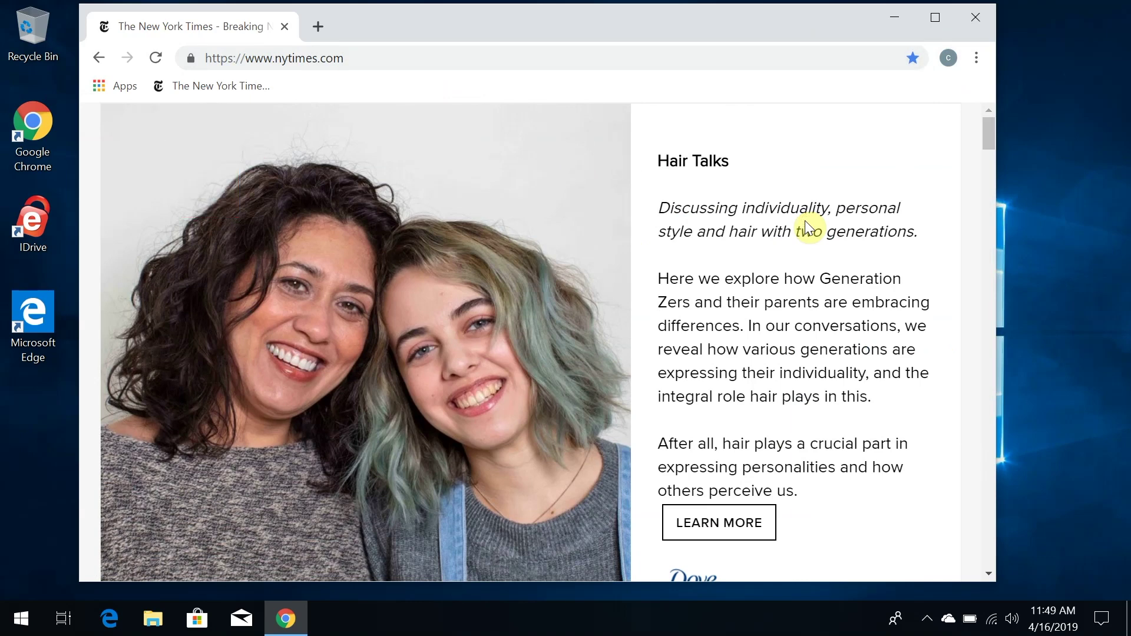
Go to latimes.com and add the page to the bookmarks bar after the New York Times bookmark.
click(498, 56)
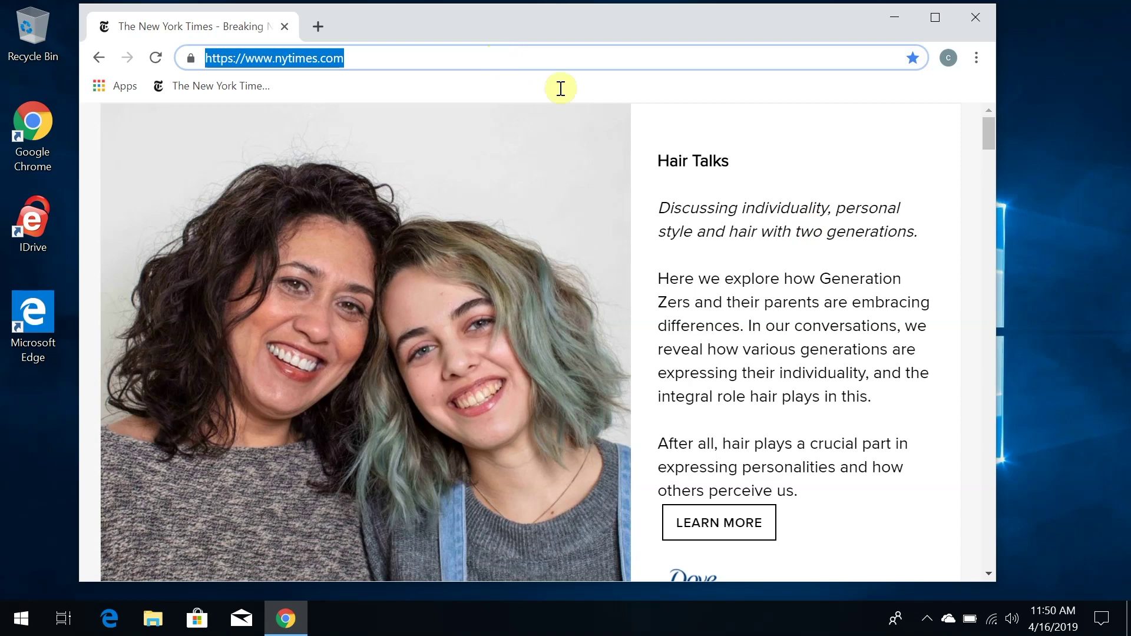
text(l)
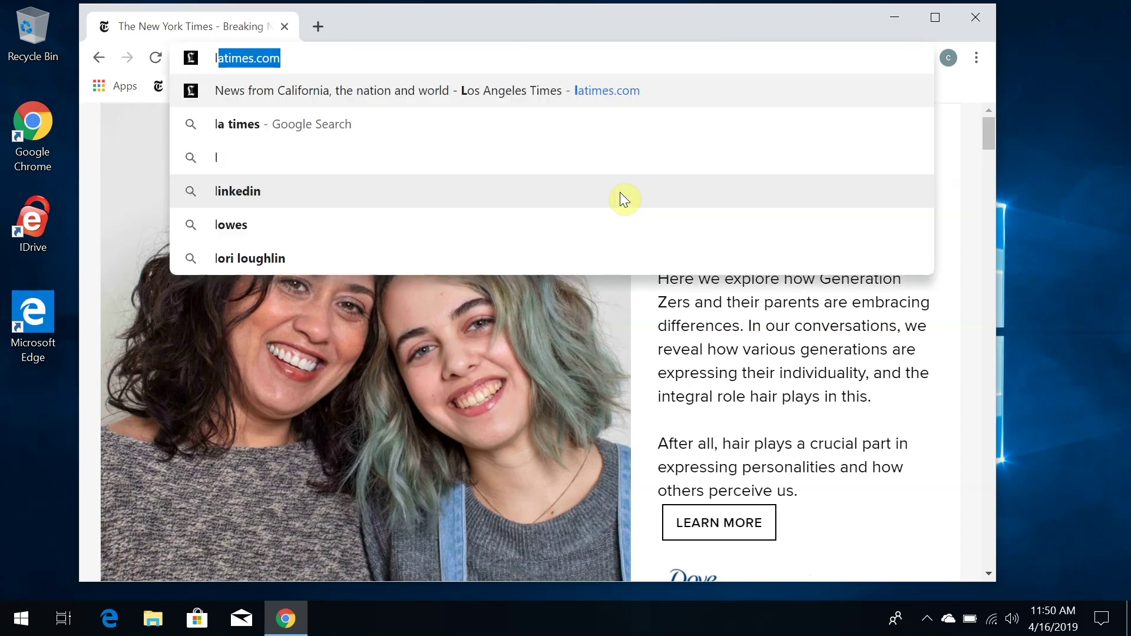
key(Return)
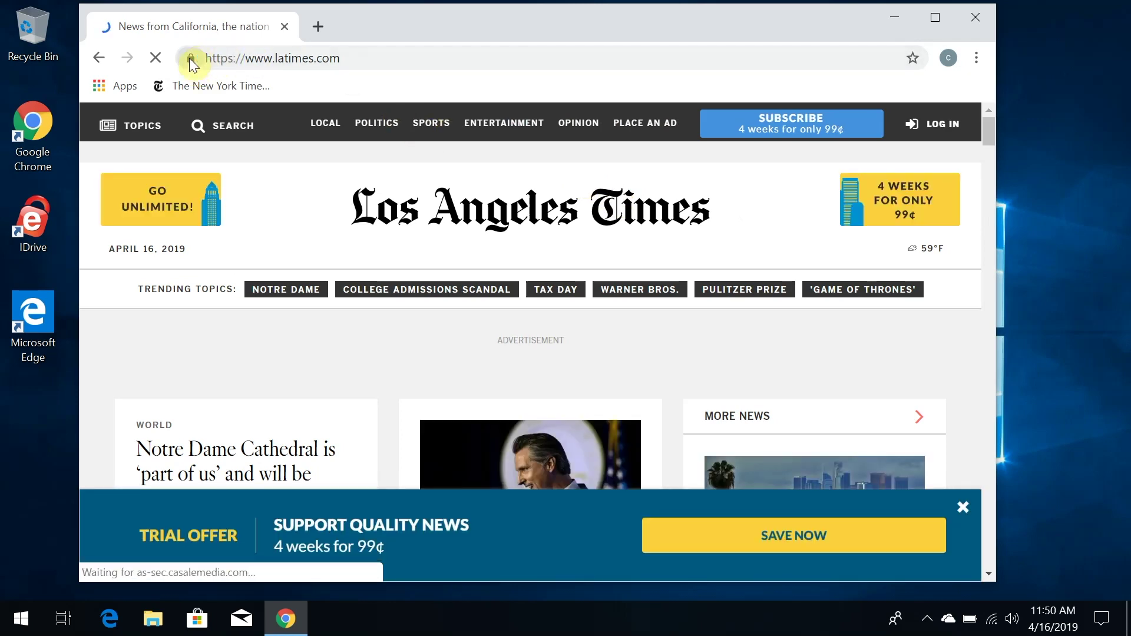
mouse_move(190, 58)
mouse_down()
mouse_move(285, 75)
mouse_move(285, 85)
mouse_up()
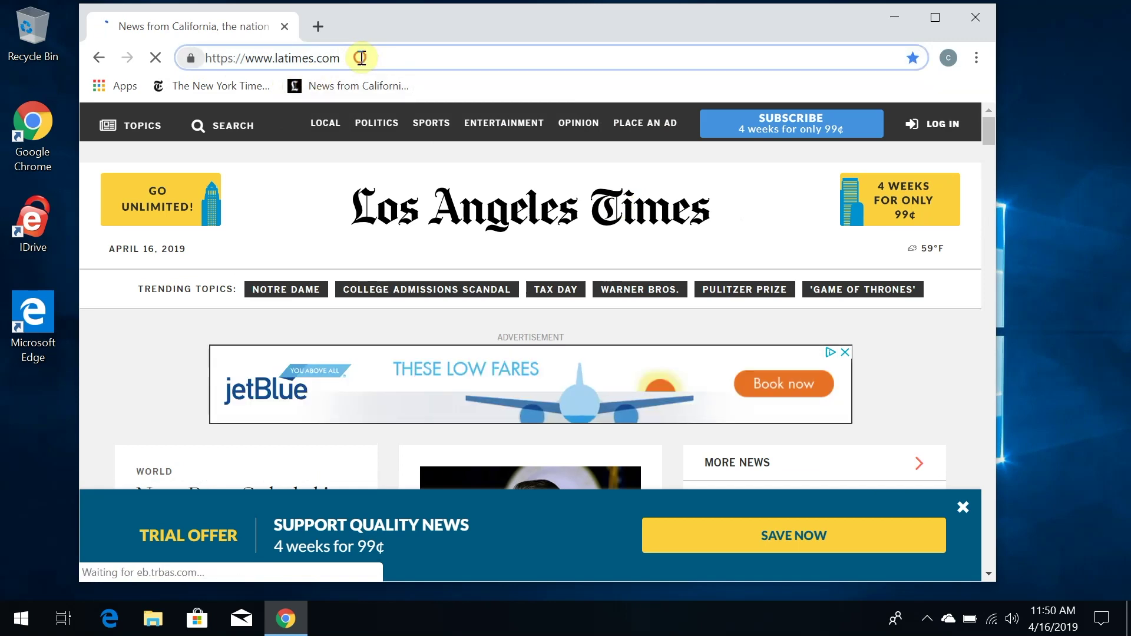
Go to gothamist.com and add the page to the bookmarks bar between the New York Times and Los Angeles Times bookmarks.
click(361, 58)
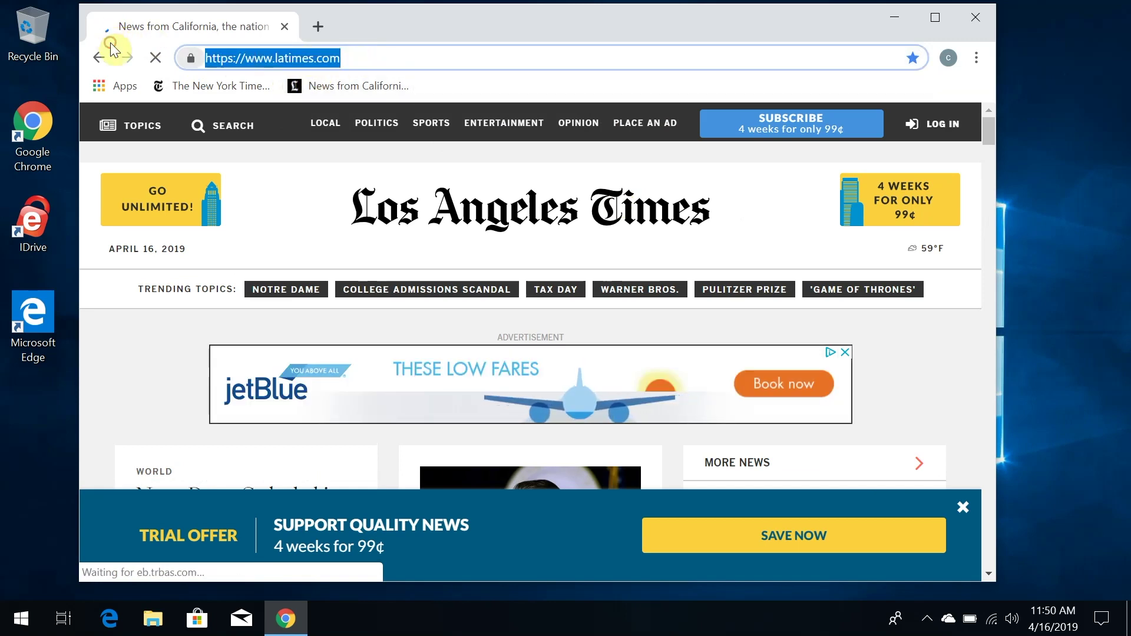
text(got)
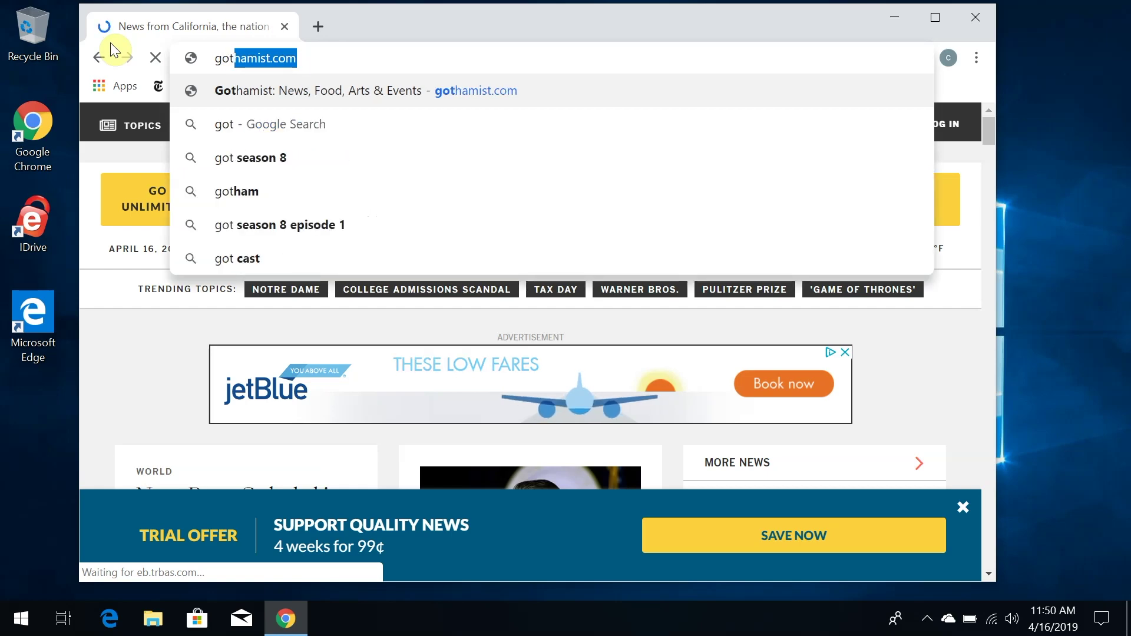
key(Return)
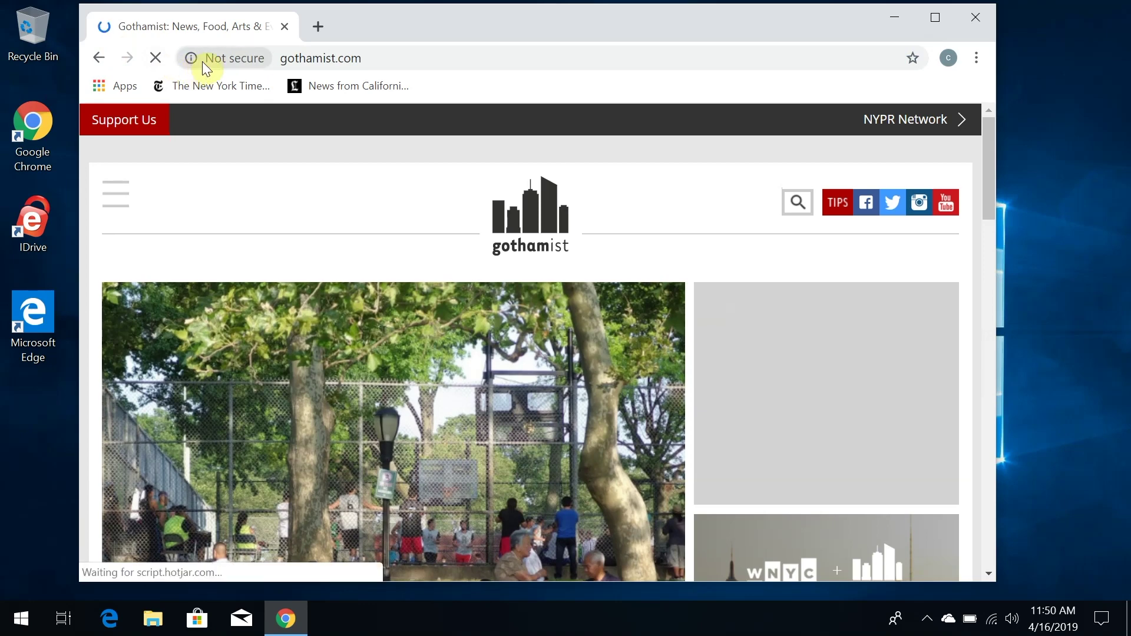
mouse_move(203, 61)
mouse_down()
mouse_move(318, 90)
mouse_move(295, 89)
mouse_up()
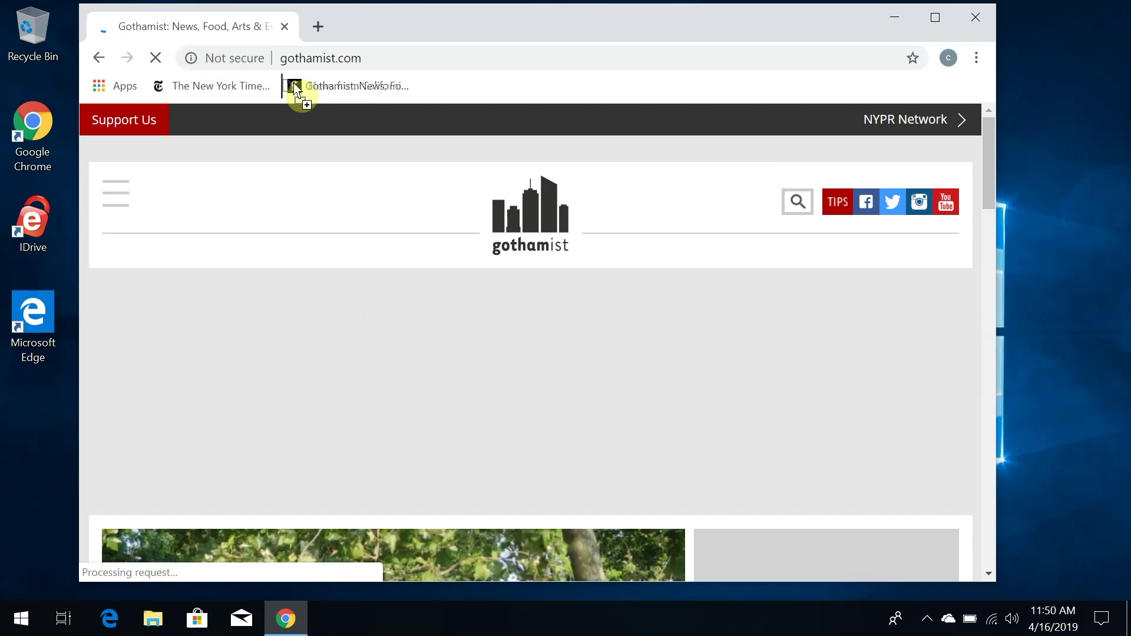
drag(296, 88, 274, 83)
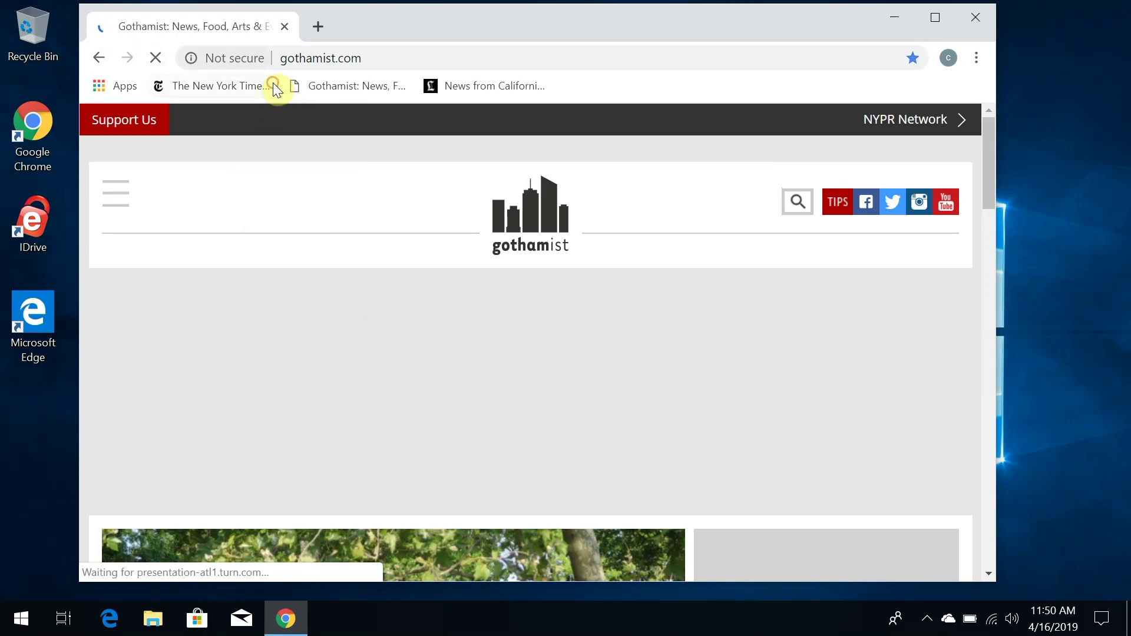
Go to washingtonpost.com and add the page to the bookmarks bar between the Gothamist and Los Angeles Times bookmarks.
click(403, 56)
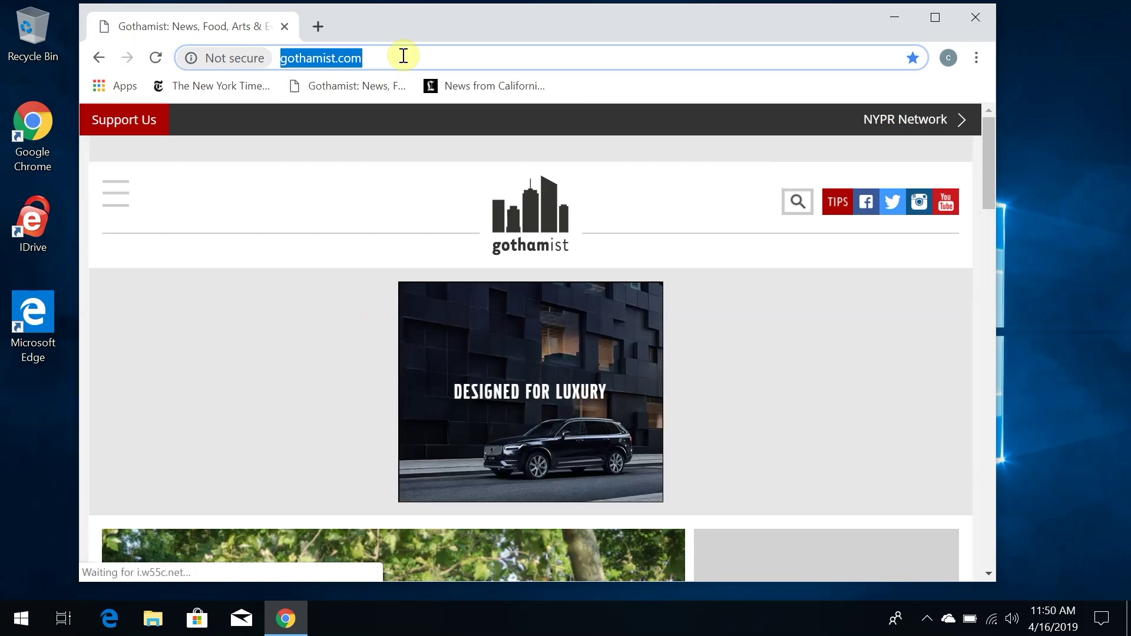
text(washingtonpo)
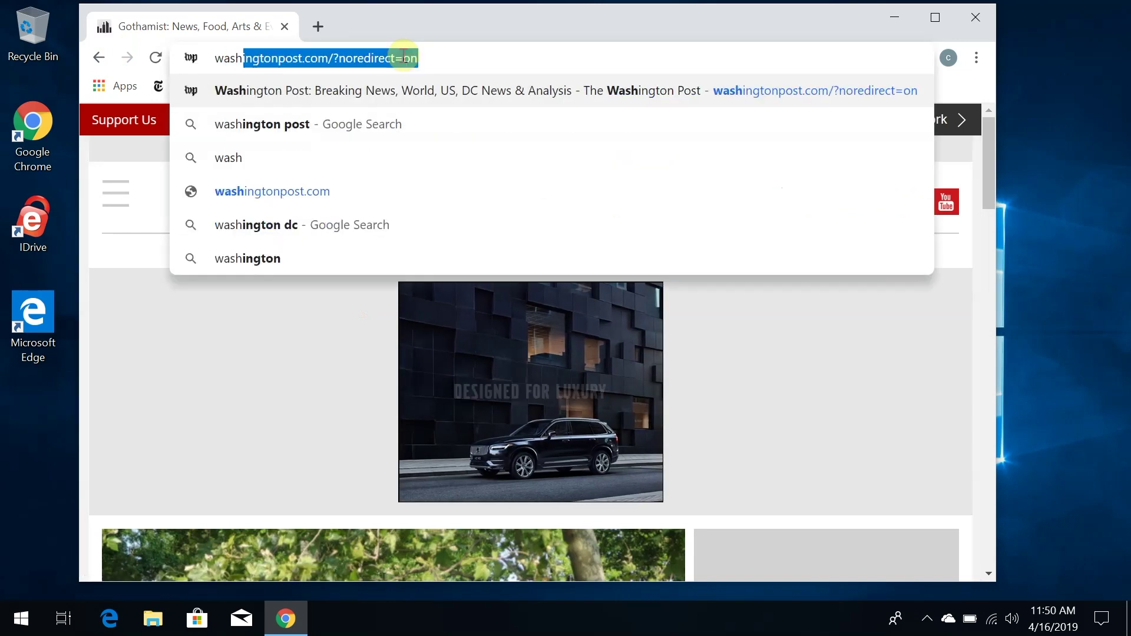
key(Return)
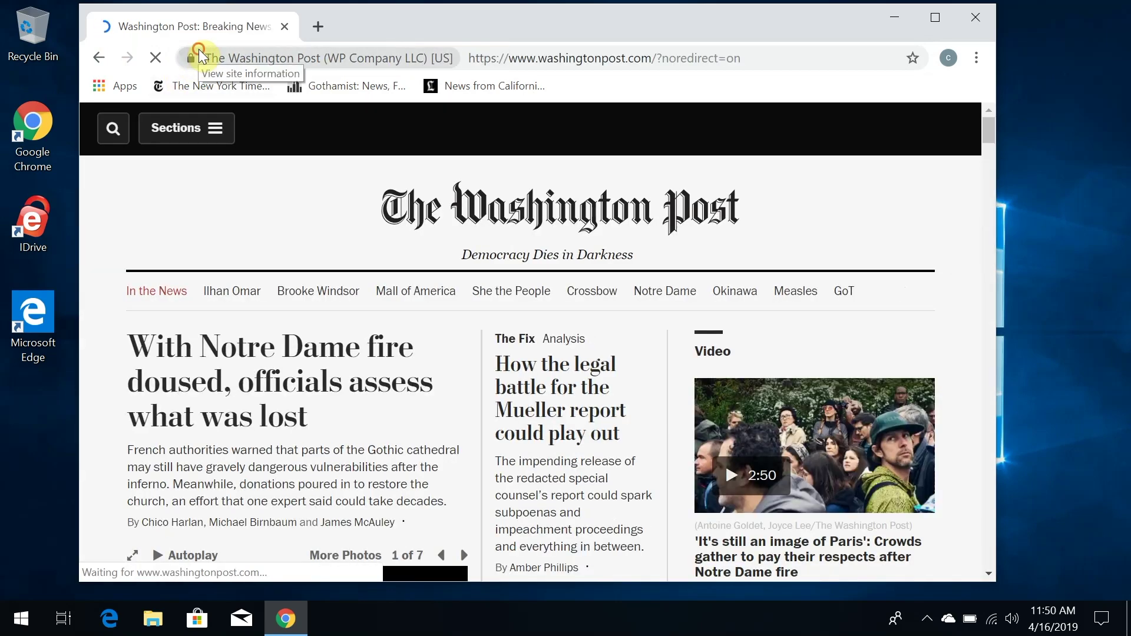
drag(202, 56, 416, 77)
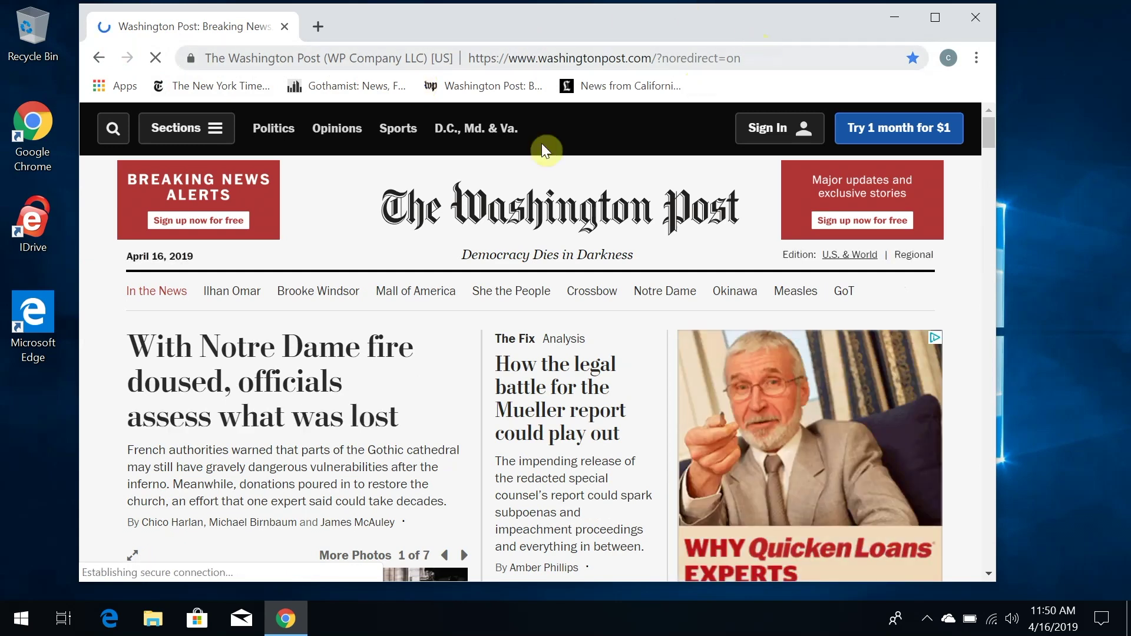
Rename the New York Times bookmark on the bookmarks bar as NYTimes.
right_click(242, 84)
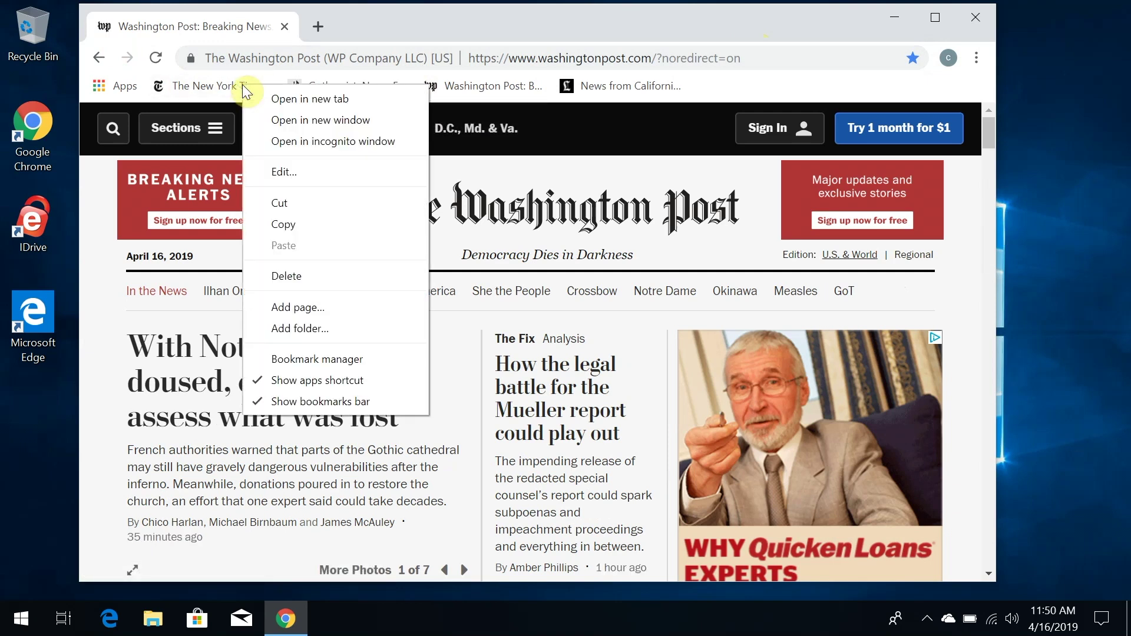
click(334, 172)
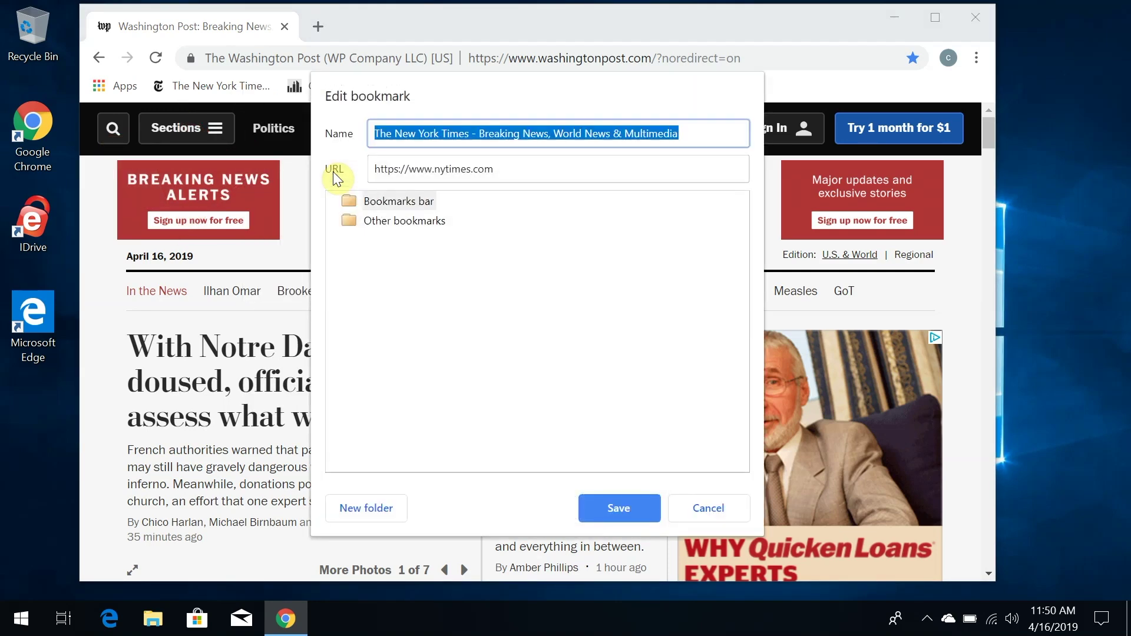
text(ny)
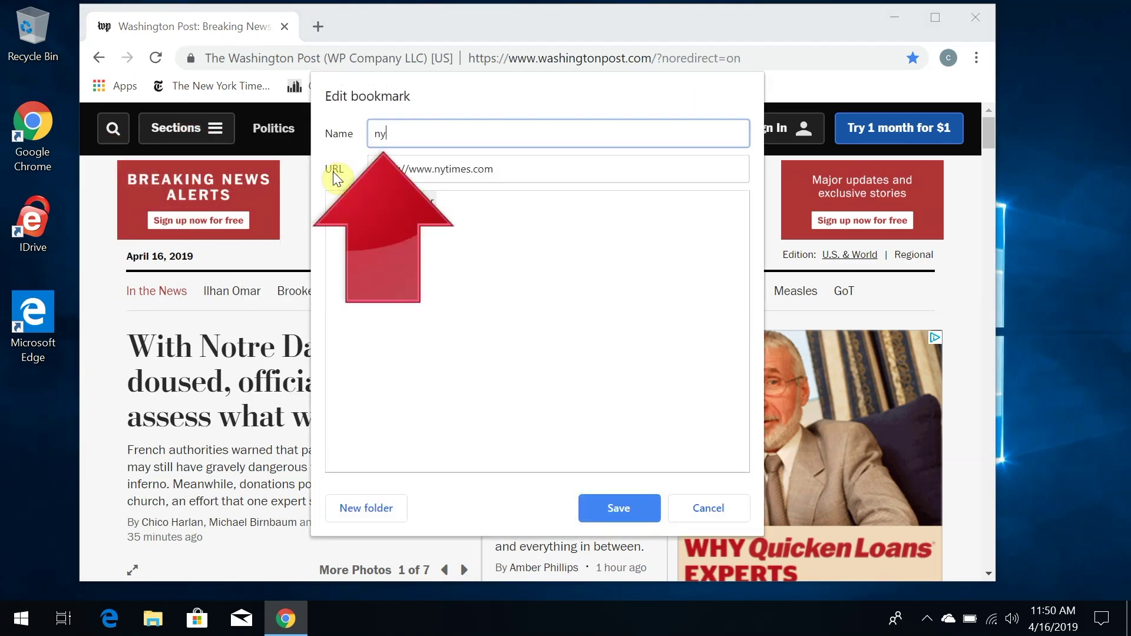
key(BackSpace)
key(BackSpace)
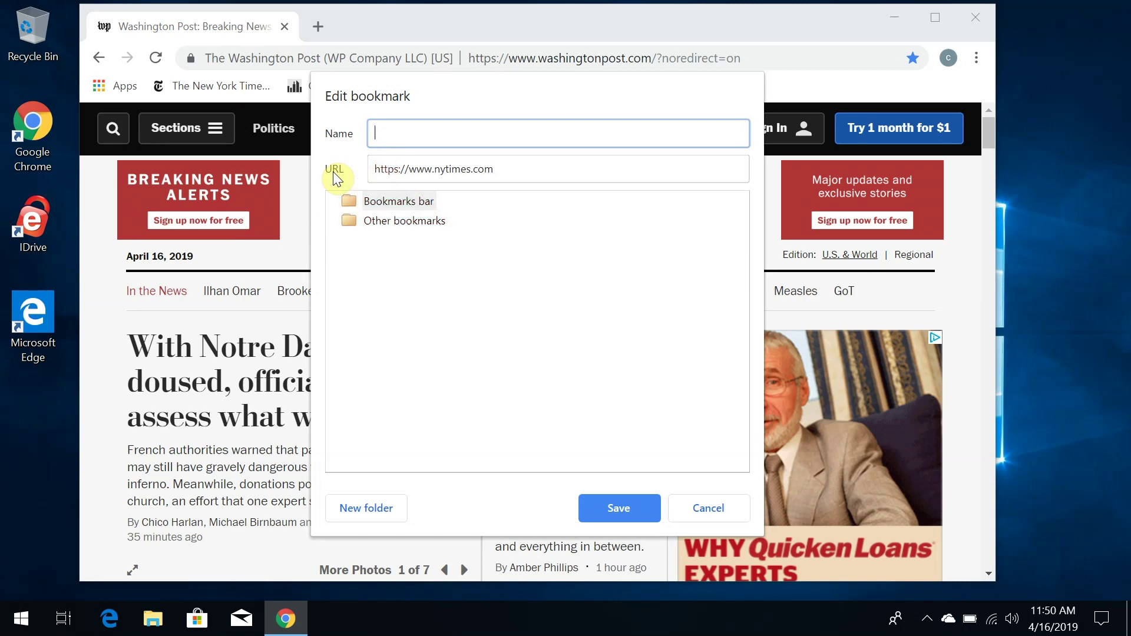
text(NYTime)
text(s)
key(Return)
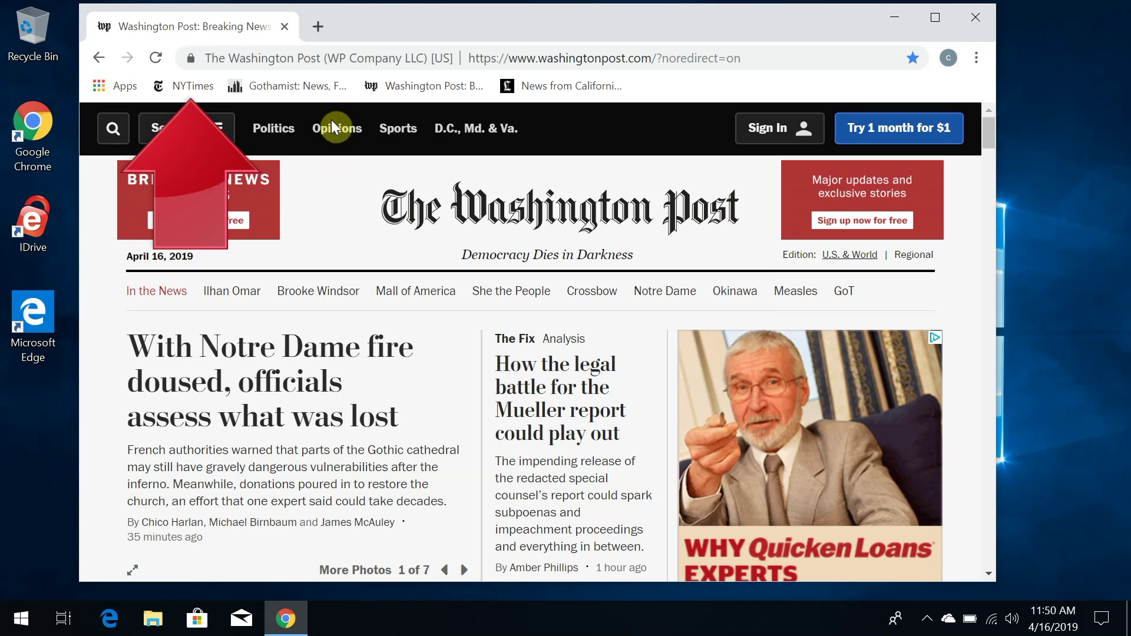
Shorten the Gothamist bookmark's name by removing "News, Food, Arts & Events" and save it as Gothamist.
right_click(299, 89)
click(361, 175)
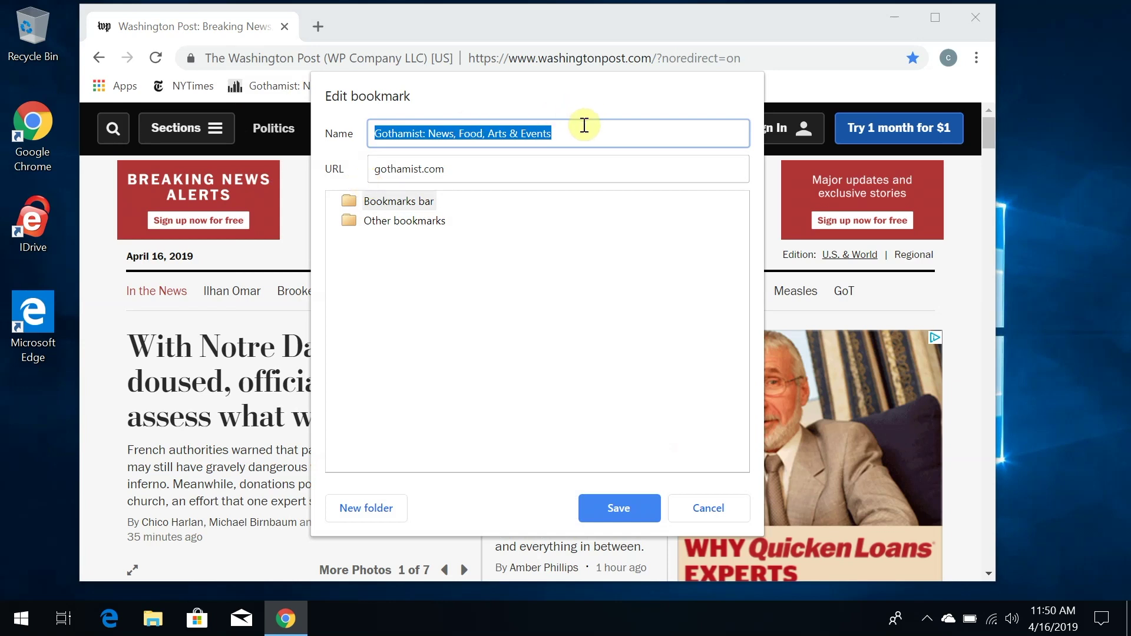
drag(553, 141, 428, 144)
key(BackSpace)
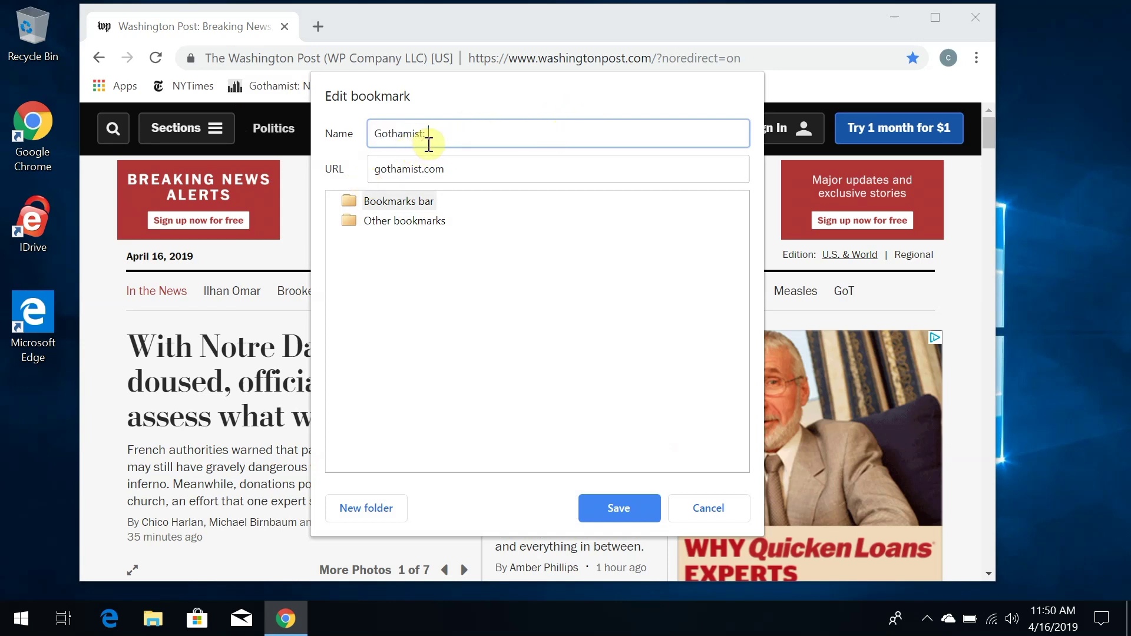
click(632, 505)
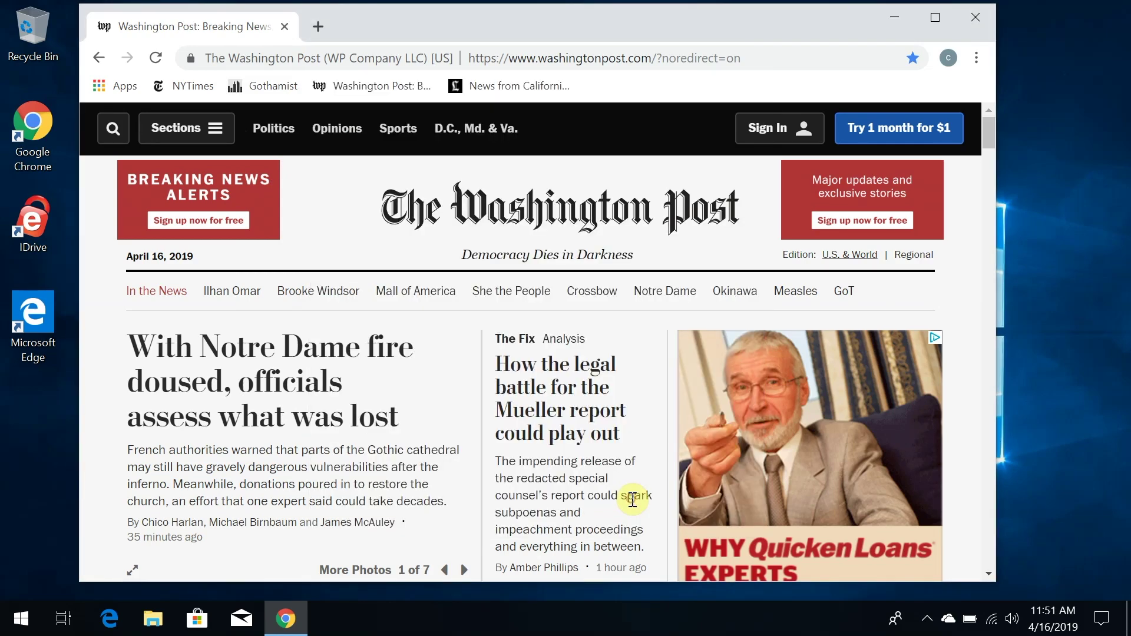
Rename the Washington Post bookmark on the bookmarks bar as WP.
right_click(376, 88)
click(435, 178)
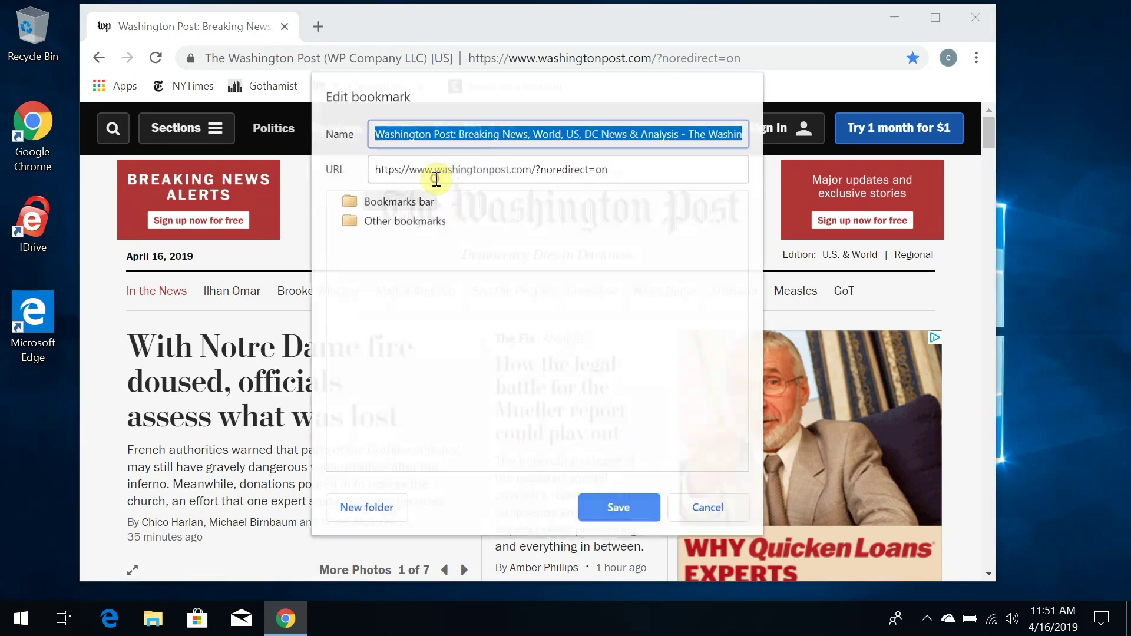
text(WP)
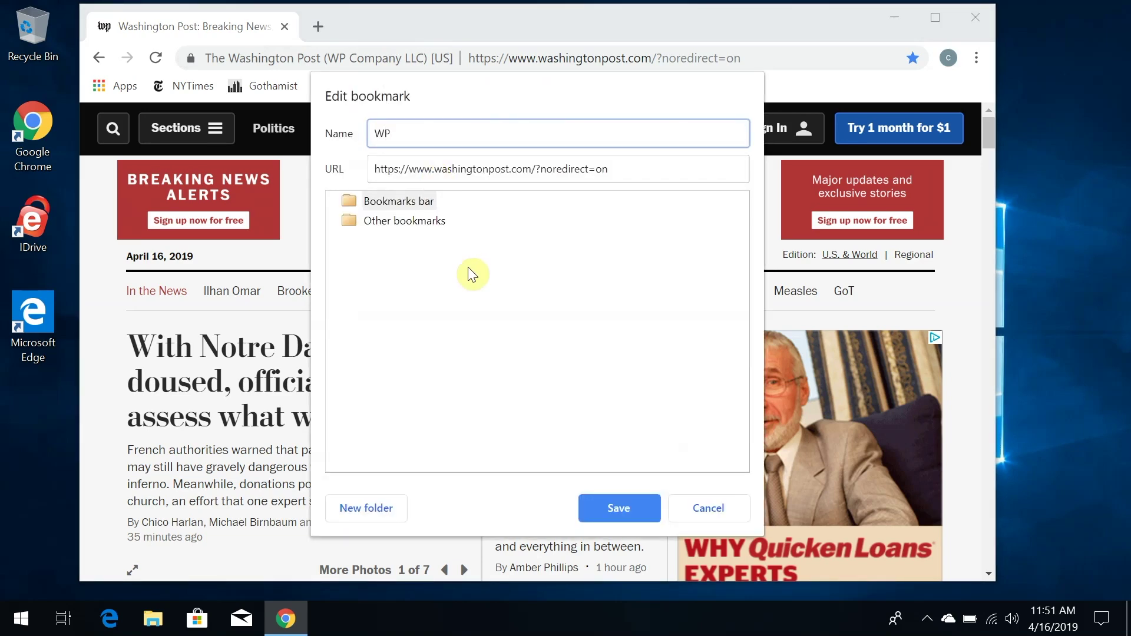
click(610, 508)
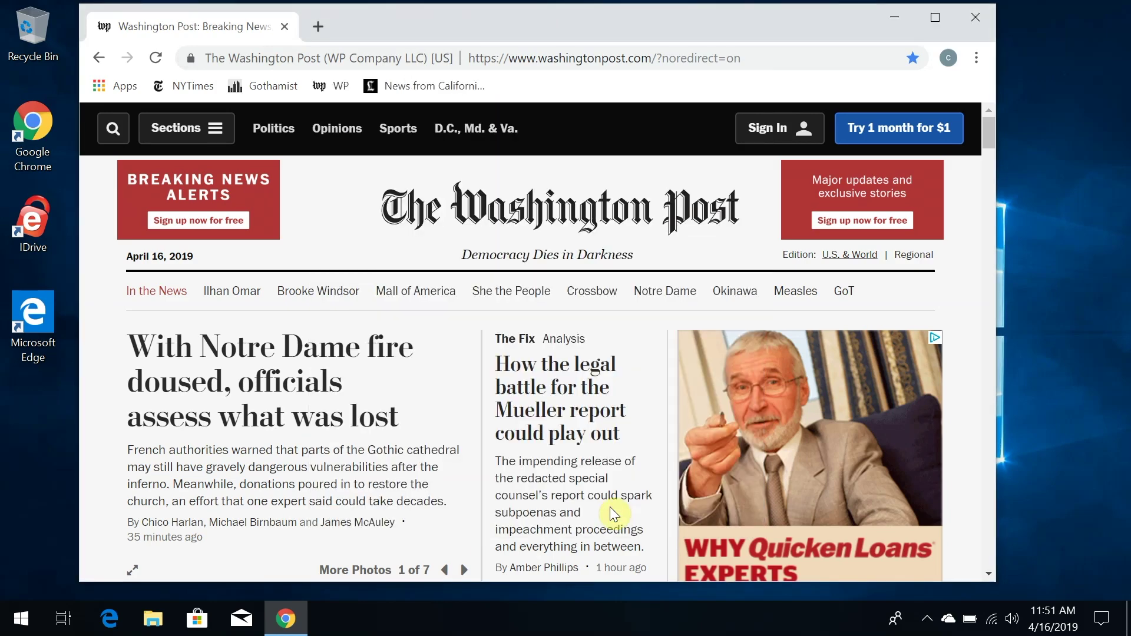
Delete the Los Angeles Times bookmark, "News from Californi...", from the bookmarks bar.
right_click(418, 86)
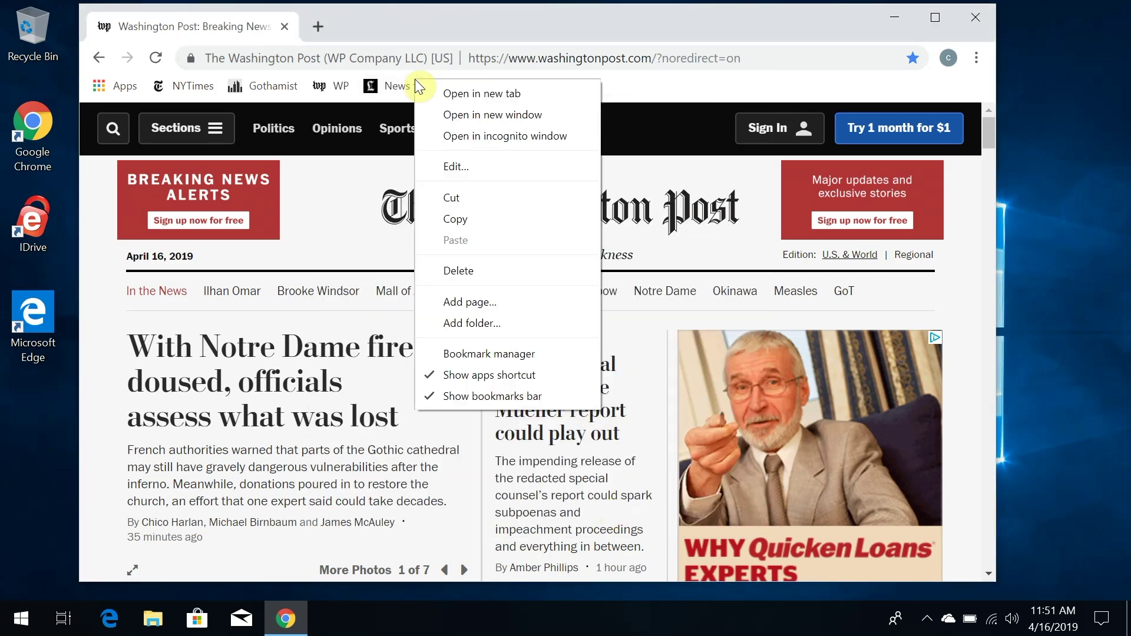
click(500, 266)
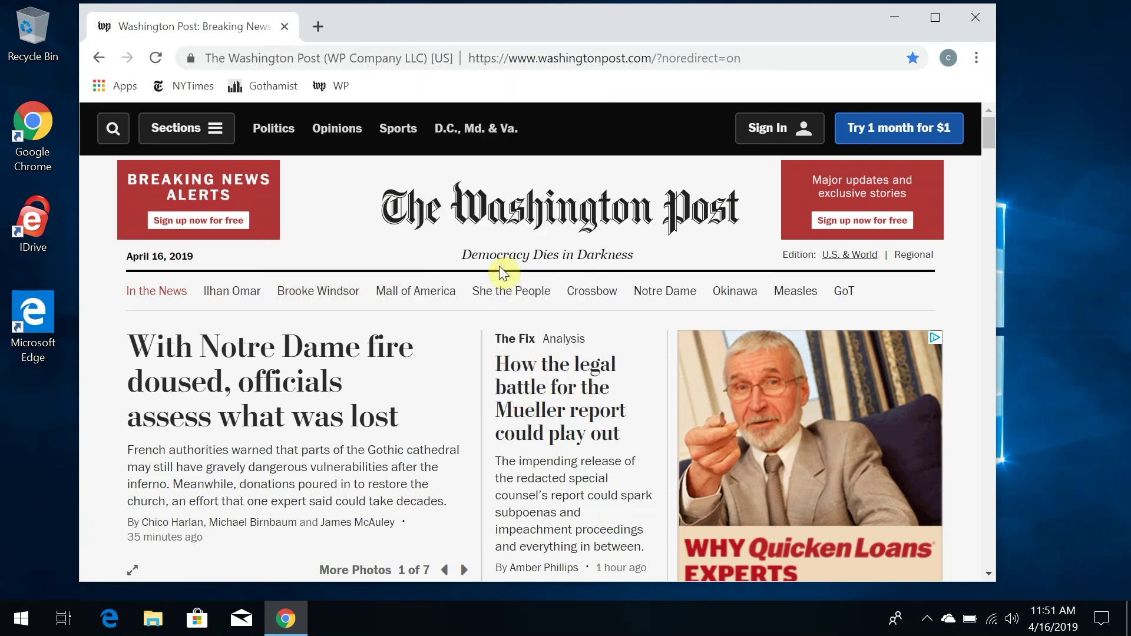
Go to salon.com and add the page to the bookmarks bar after the WP bookmark.
drag(744, 58, 72, 64)
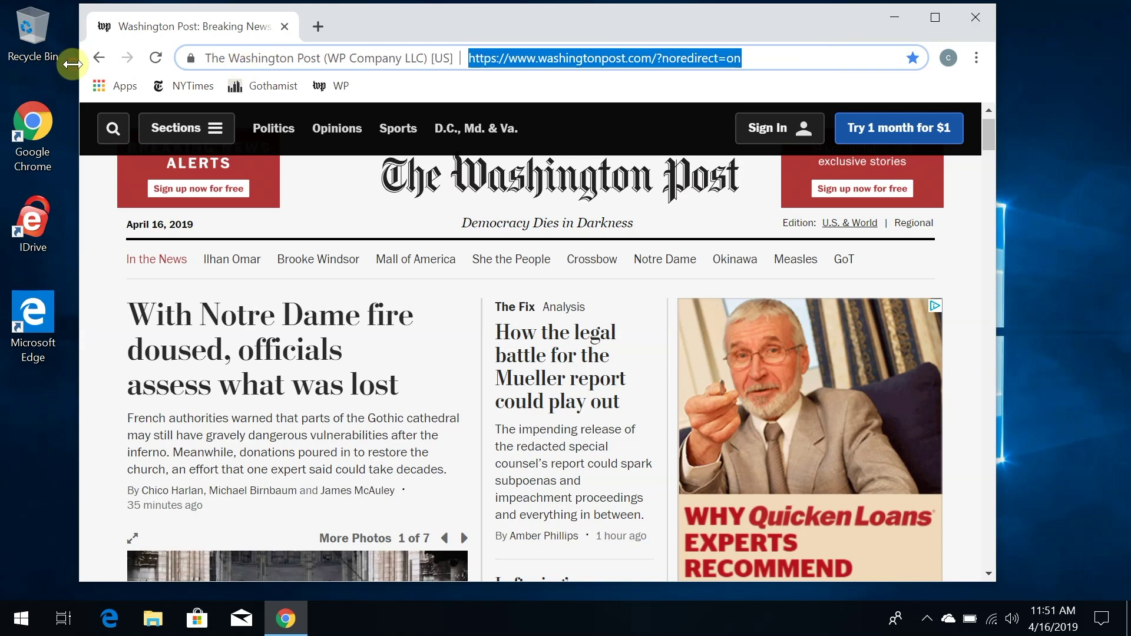
text(salon.com)
key(Return)
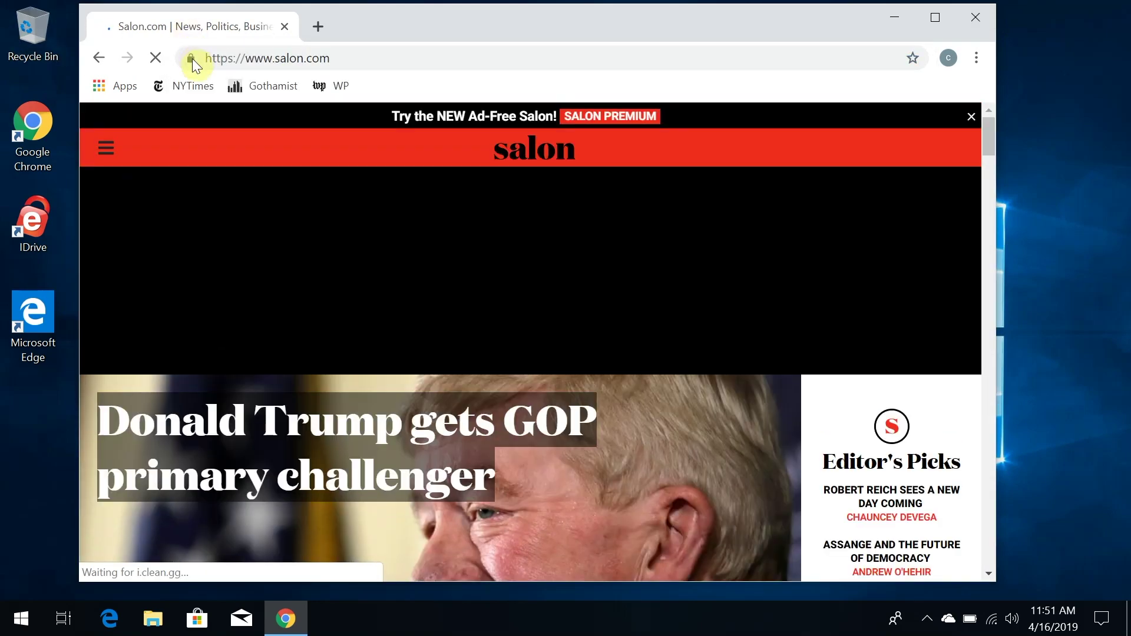
drag(195, 64, 83, 61)
Search for politico, open politico.com and add the page to the bookmarks bar after the Salon bookmark.
right_click(355, 65)
text(pl)
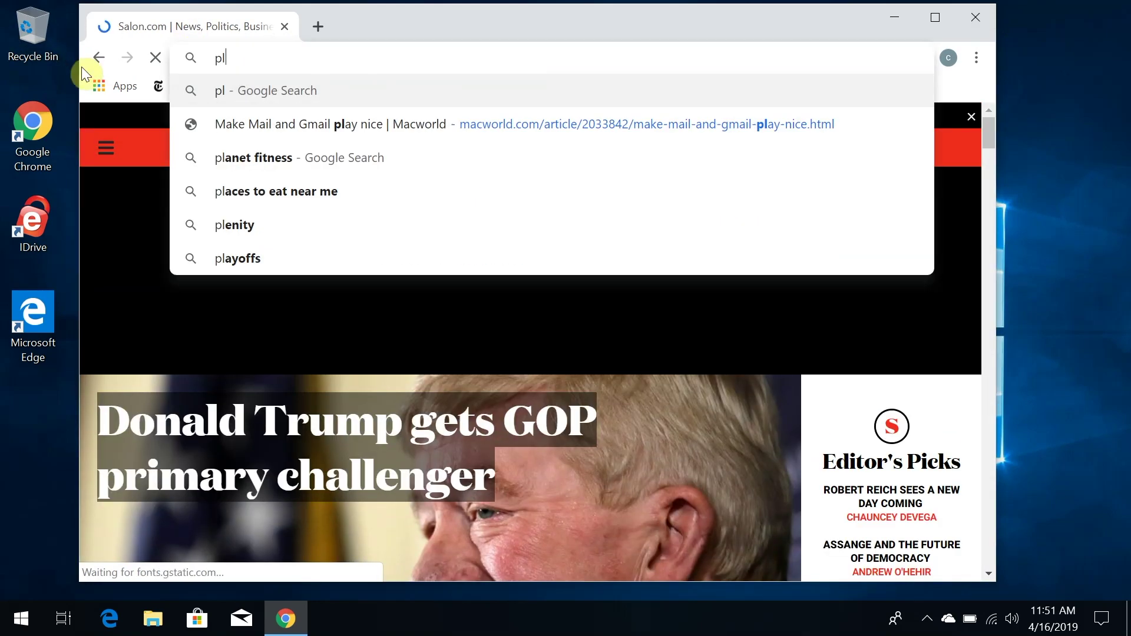
key(BackSpace)
text(olitico)
key(Return)
click(323, 275)
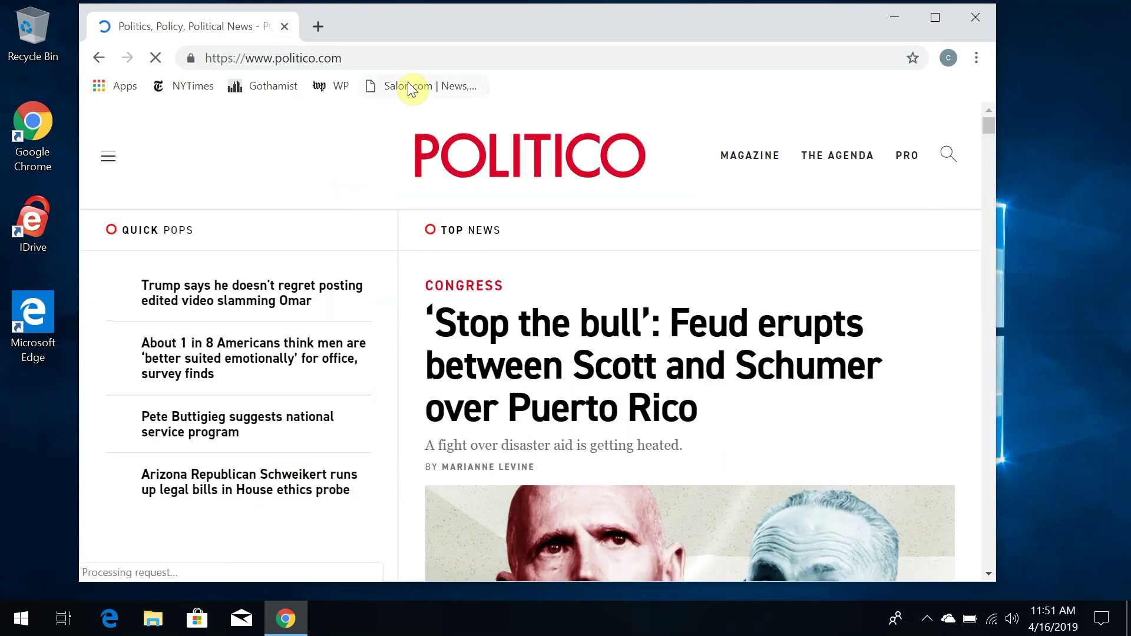
drag(191, 58, 518, 86)
Search for fivethirtyeight, open fivethirtyeight.com and add the page to the bookmarks bar after the Politico bookmark.
click(383, 55)
text(fivethirtyeight)
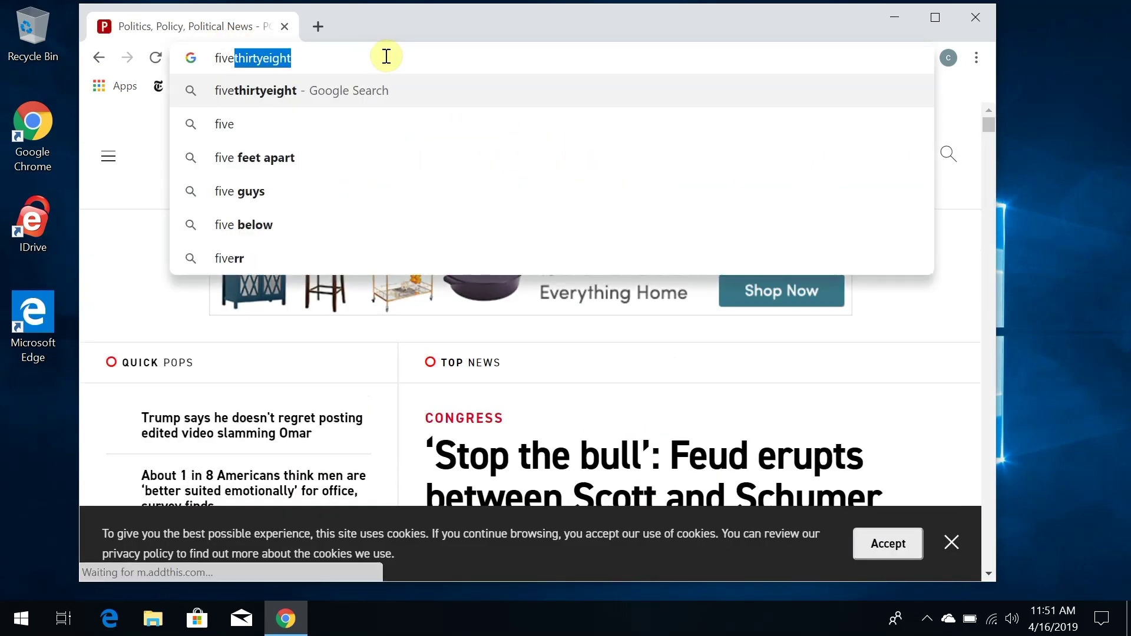
key(Return)
click(328, 270)
drag(191, 57, 749, 87)
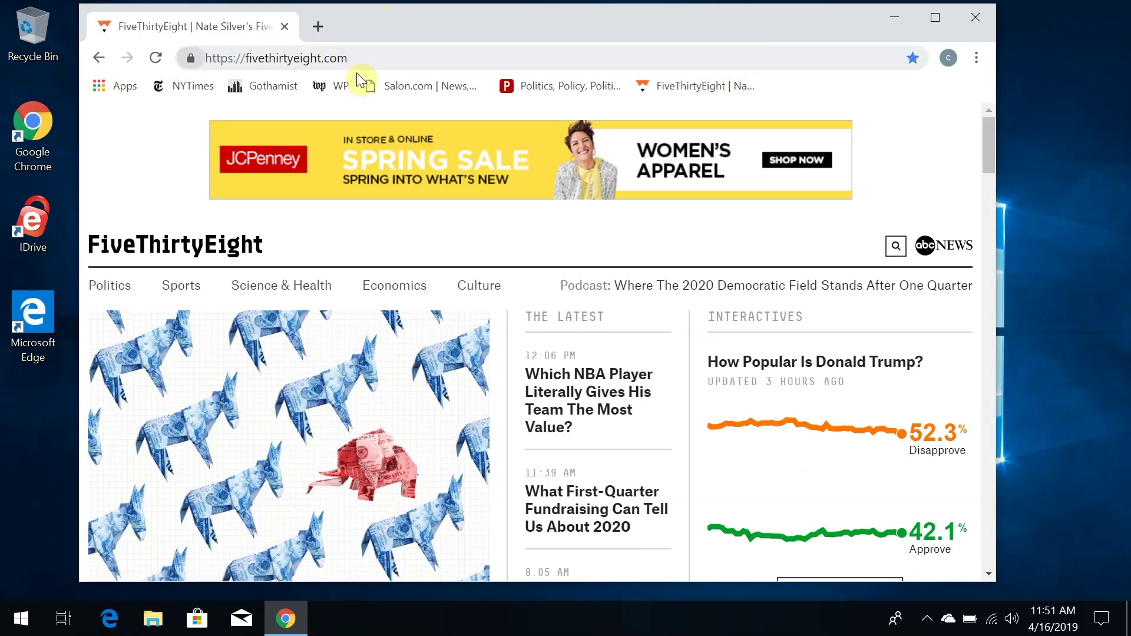
Go to thehill.com and add the page to the bookmarks bar after the FiveThirtyEight bookmark.
click(369, 55)
text(thehill.com)
key(Return)
drag(190, 58, 812, 87)
Go to newyorker.com and add the page to the bookmarks bar after The Hill bookmark.
click(475, 55)
text(new)
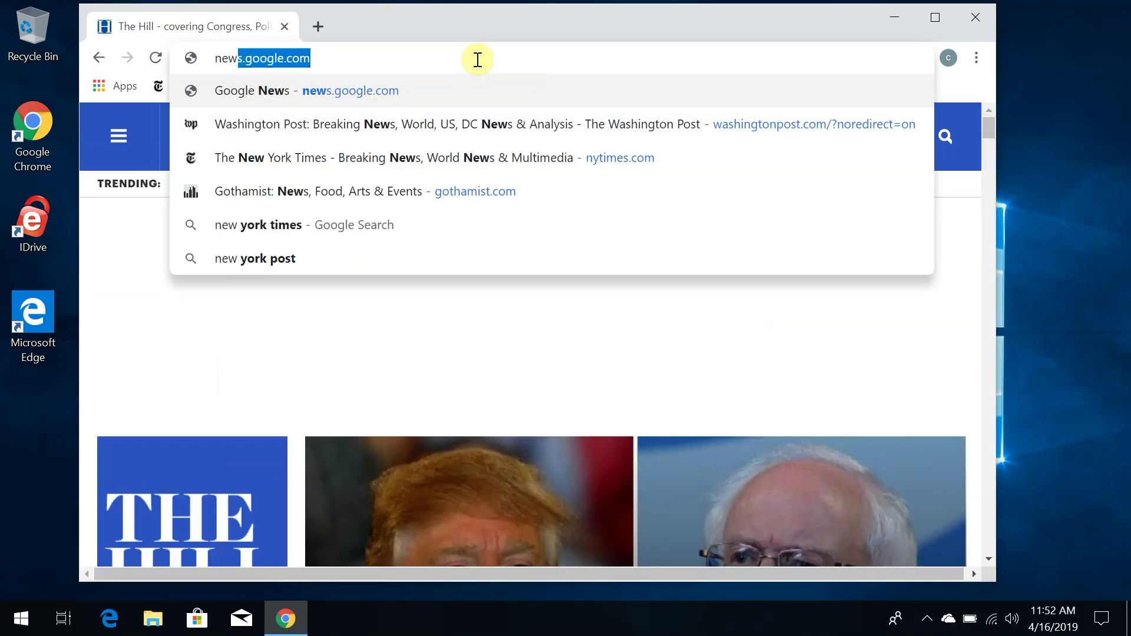
text(yorker.com)
key(Return)
drag(191, 57, 896, 86)
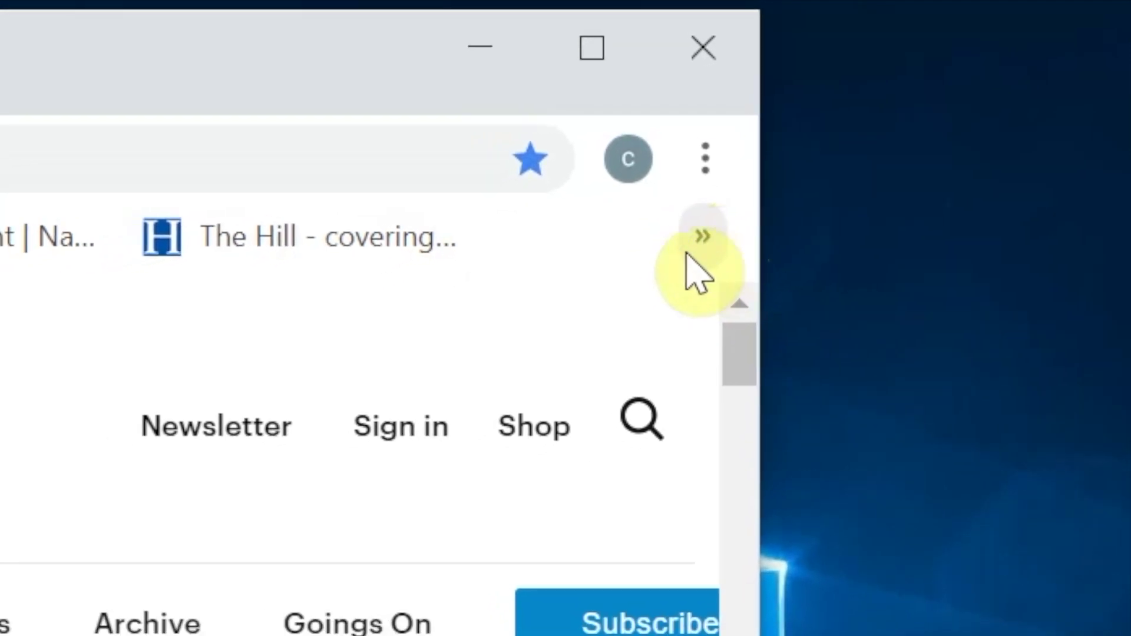
Show the list of bookmarks that do not fit on the bookmarks bar.
click(671, 253)
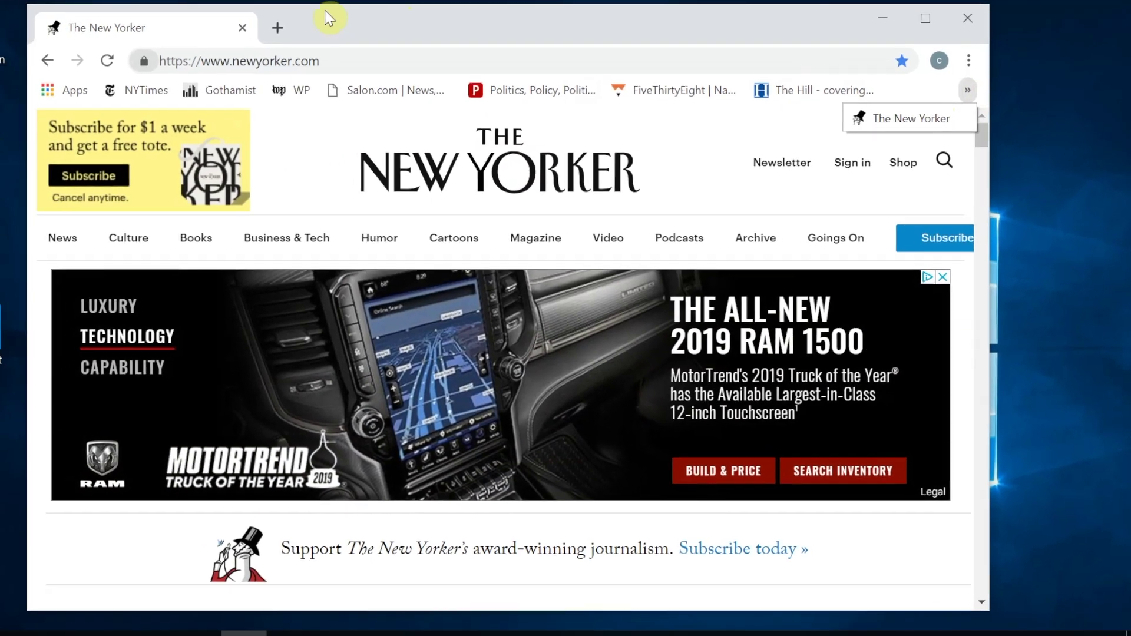
click(395, 60)
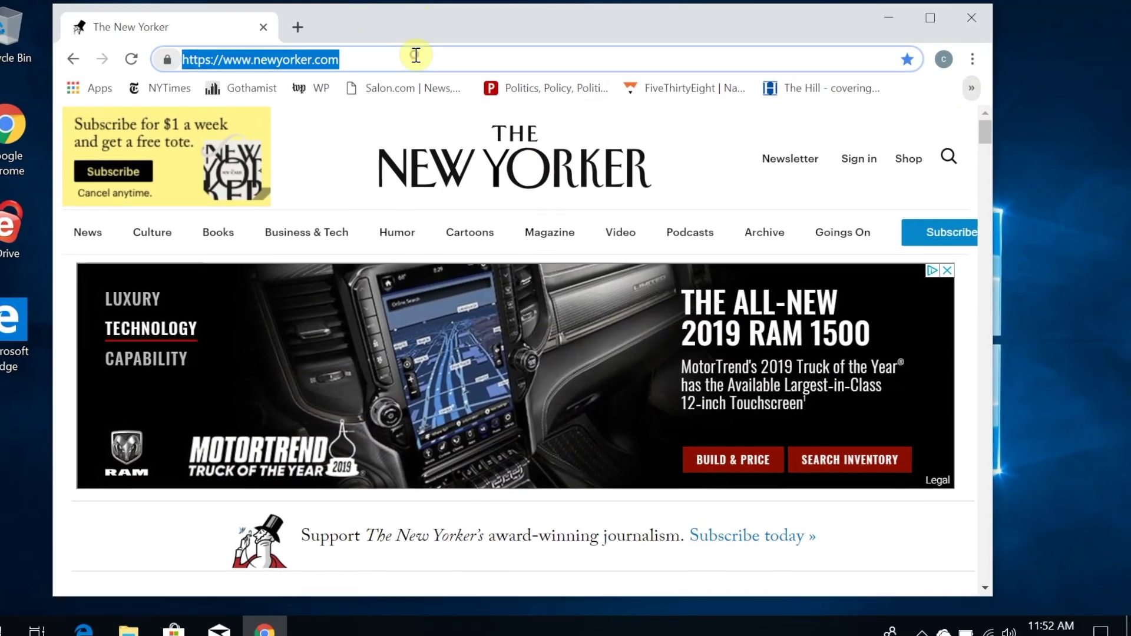